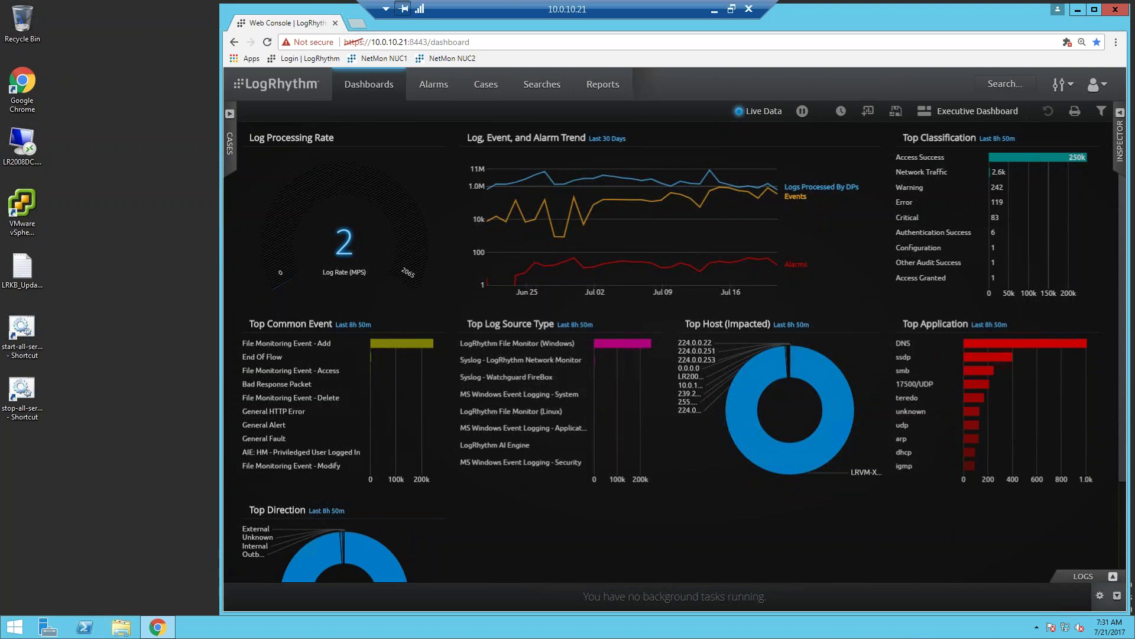
Examine the event details and raw log message of the critical MS Windows Event Logging - System entry in the dashboard logs
{"action": "left_click", "coordinate": [1112, 576]}
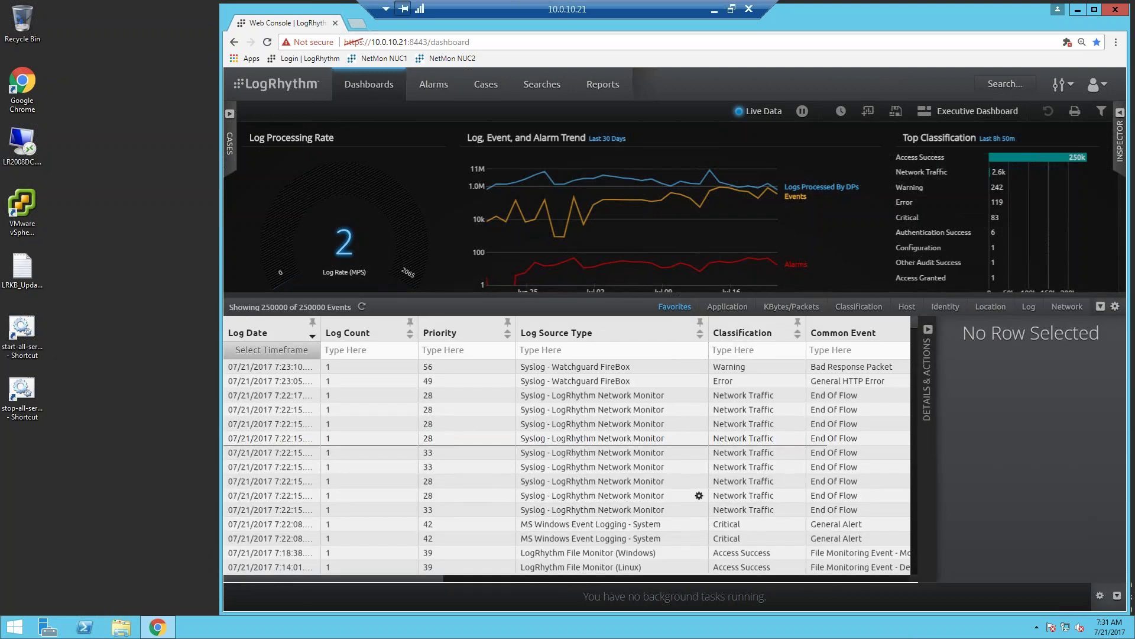
{"action": "left_click", "coordinate": [538, 526]}
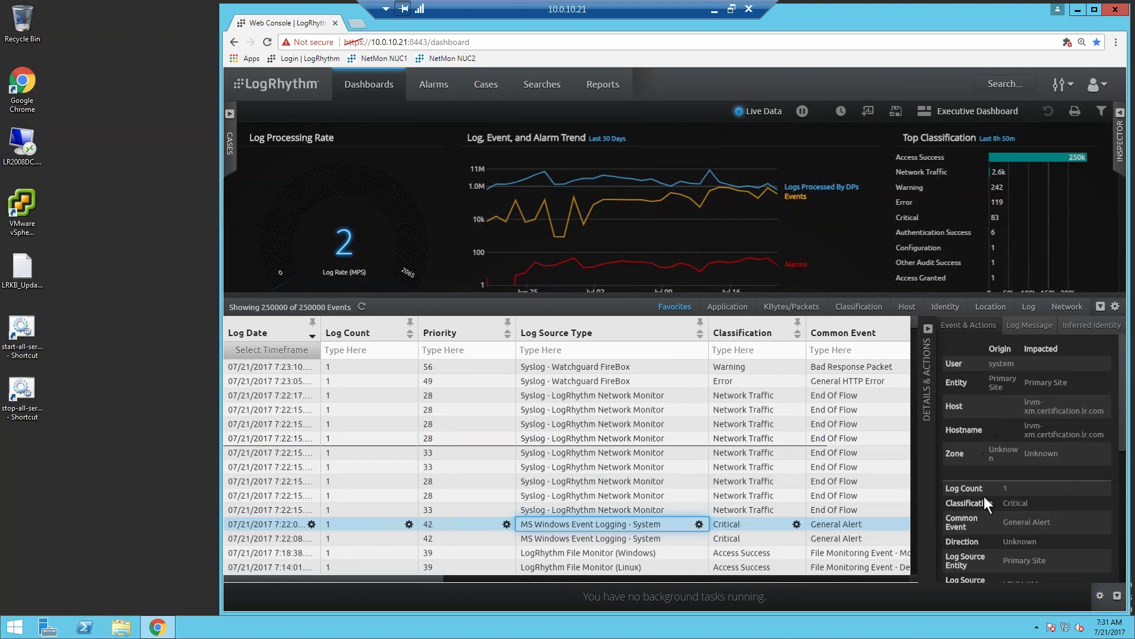
{"action": "scroll", "coordinate": [985, 503], "scroll_direction": "down", "scroll_amount": 5}
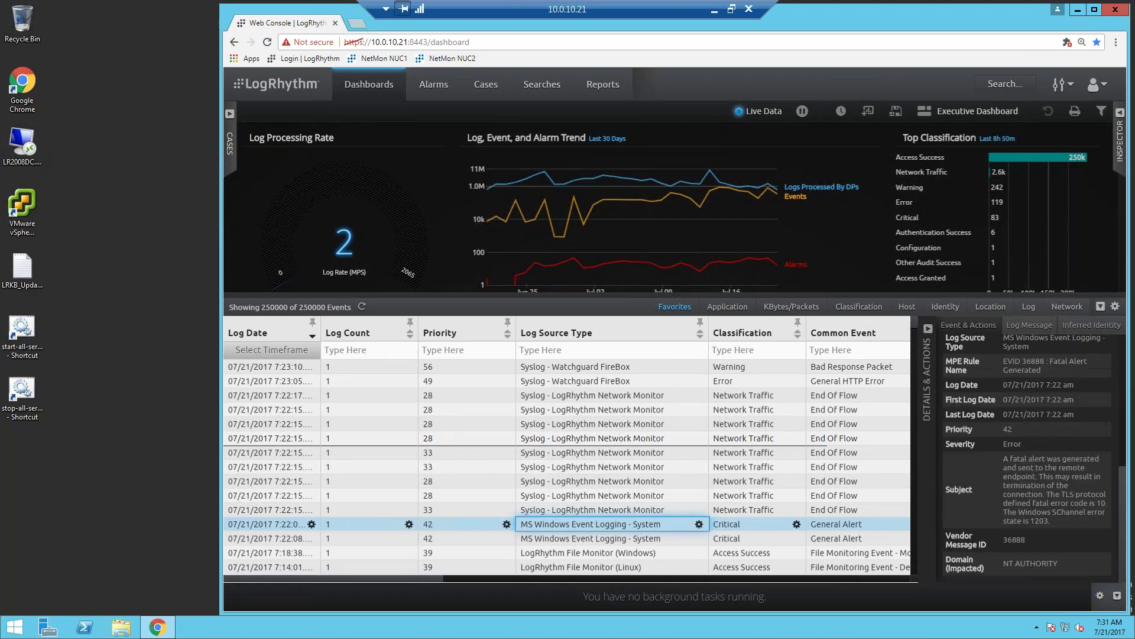
{"action": "scroll", "coordinate": [994, 501], "scroll_direction": "up", "scroll_amount": 5}
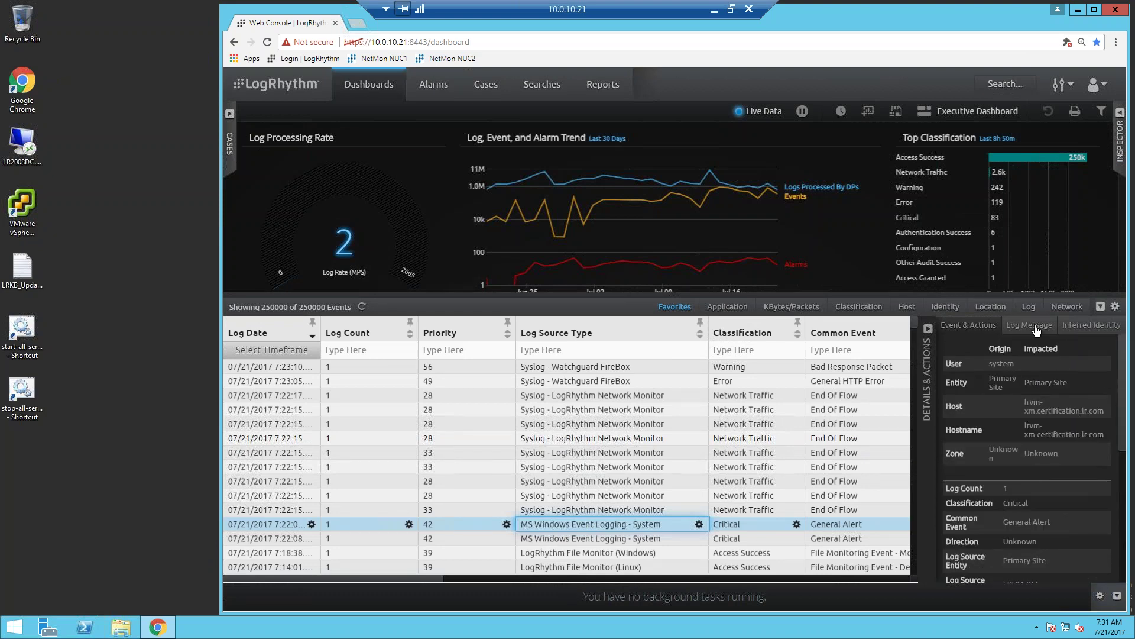
{"action": "left_click", "coordinate": [1036, 325]}
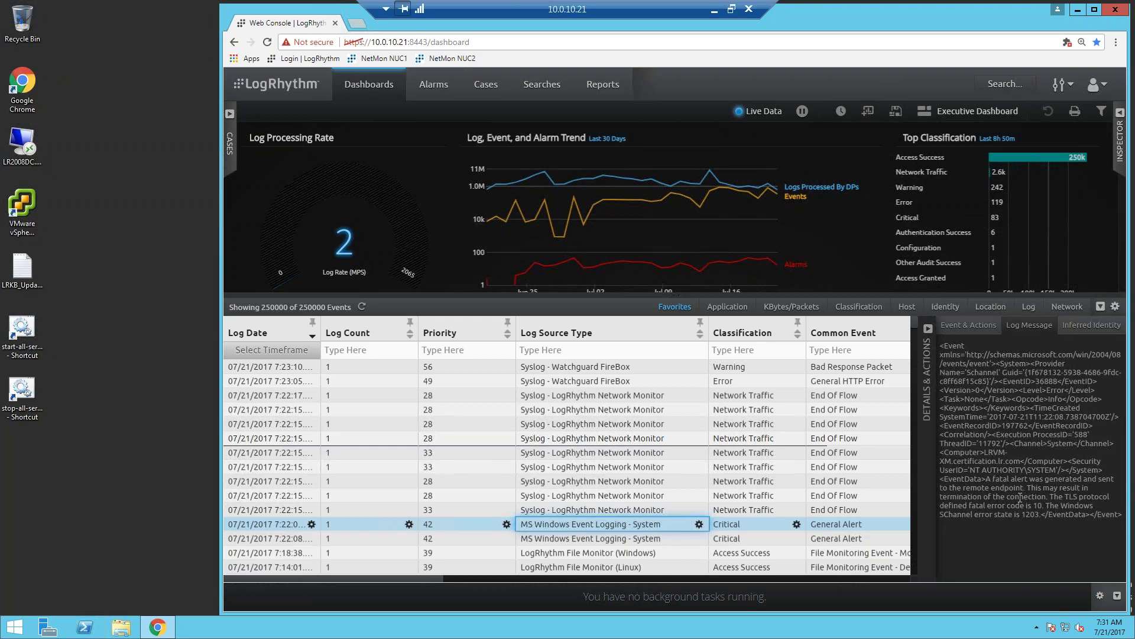
{"action": "left_click", "coordinate": [1101, 307]}
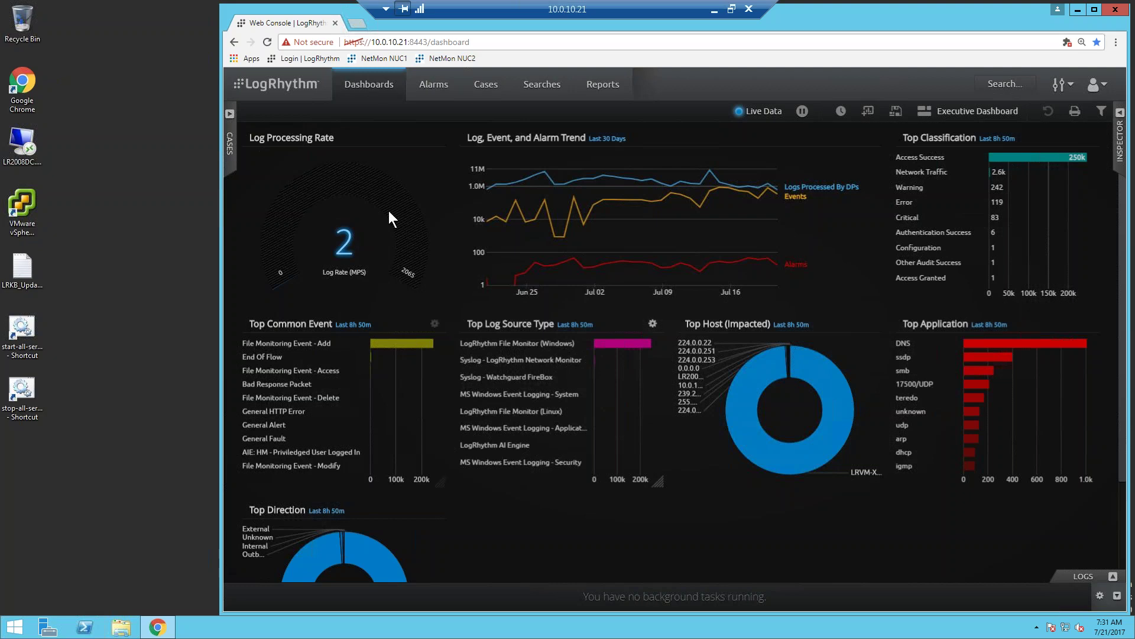
Limit the alarms list to alarms from the last 15 minutes
{"action": "left_click", "coordinate": [439, 87]}
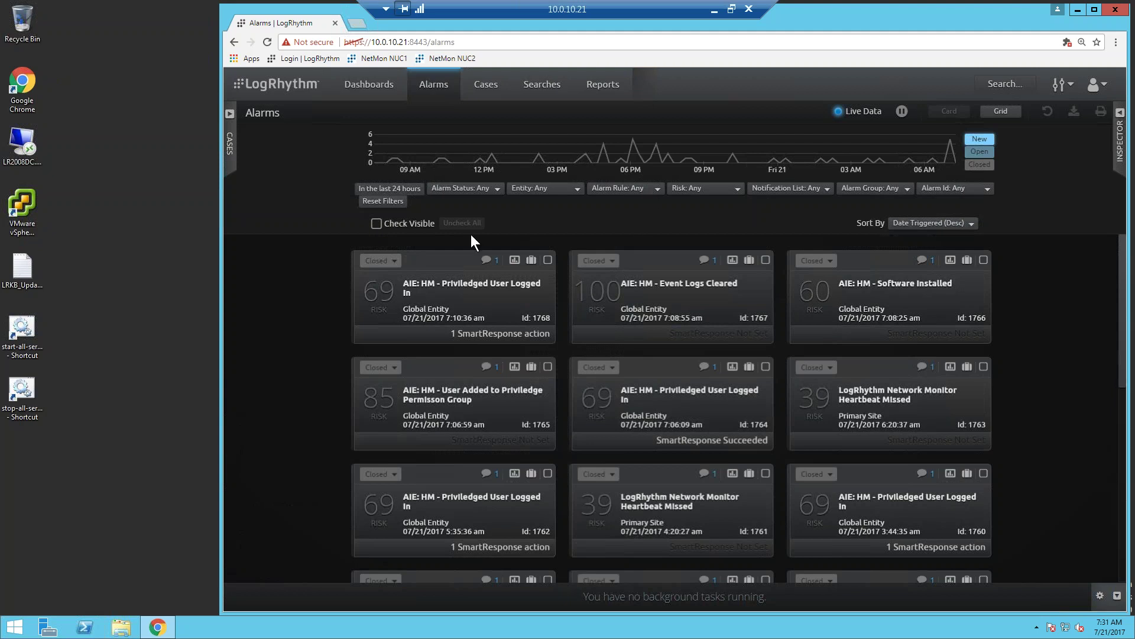
{"action": "left_click", "coordinate": [390, 188]}
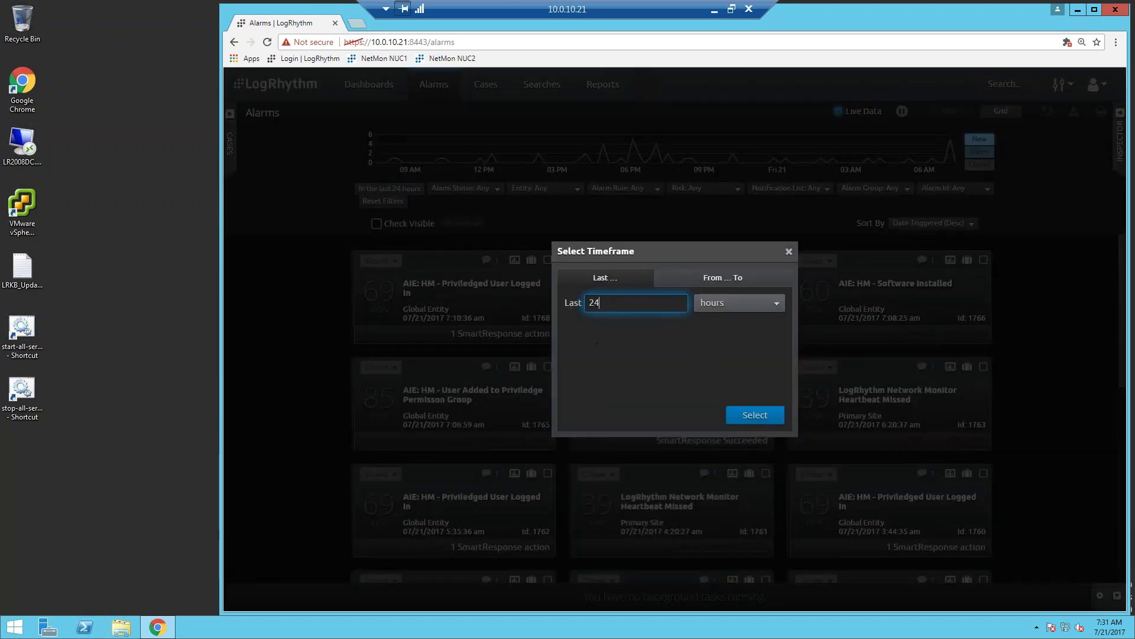
{"action": "left_click", "coordinate": [720, 304]}
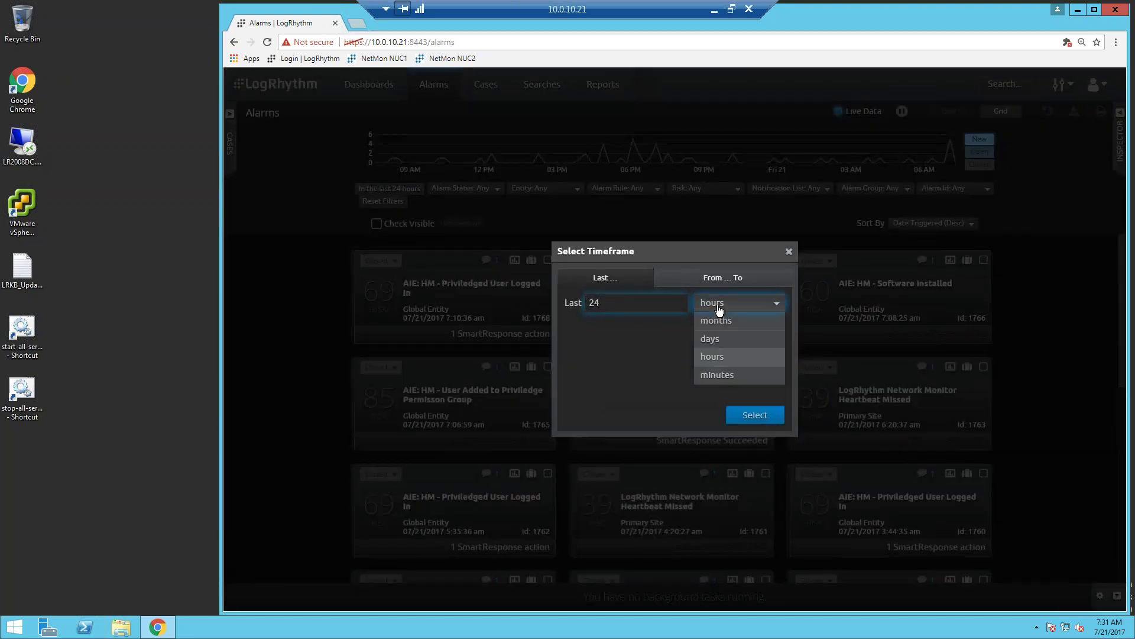
{"action": "left_click", "coordinate": [723, 376]}
{"action": "left_click_drag", "start_coordinate": [615, 304], "coordinate": [577, 305]}
{"action": "type", "text": "15"}
{"action": "left_click", "coordinate": [749, 416]}
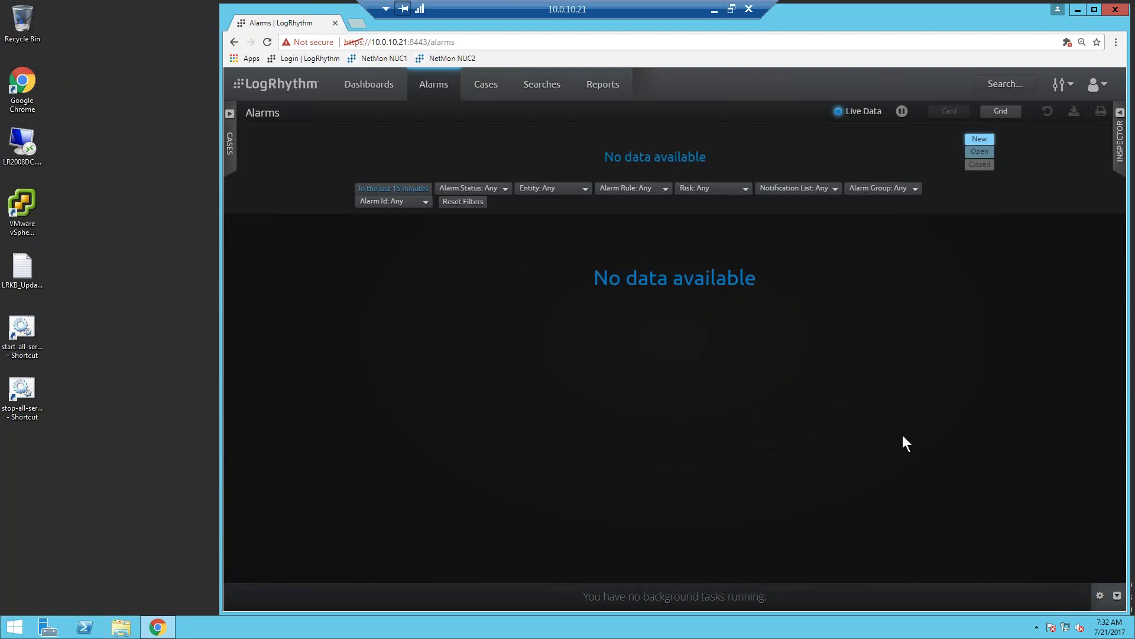
Connect to the LR2008DC server over Remote Desktop, entering the account password for the offered domain user
{"action": "left_click", "coordinate": [24, 147]}
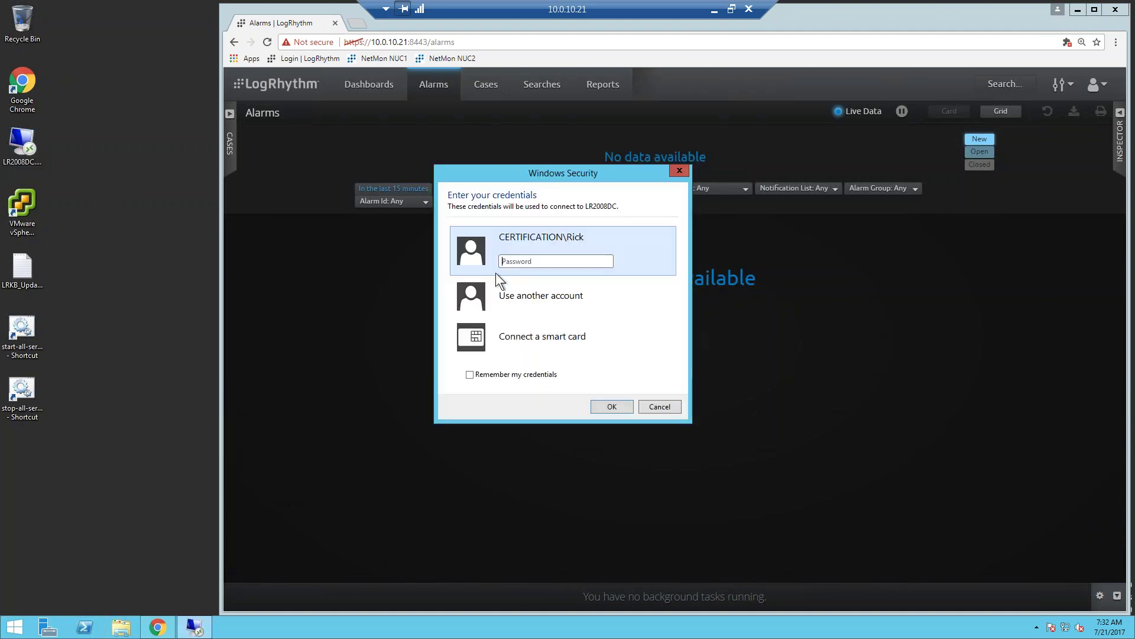
{"action": "type", "text": "*********"}
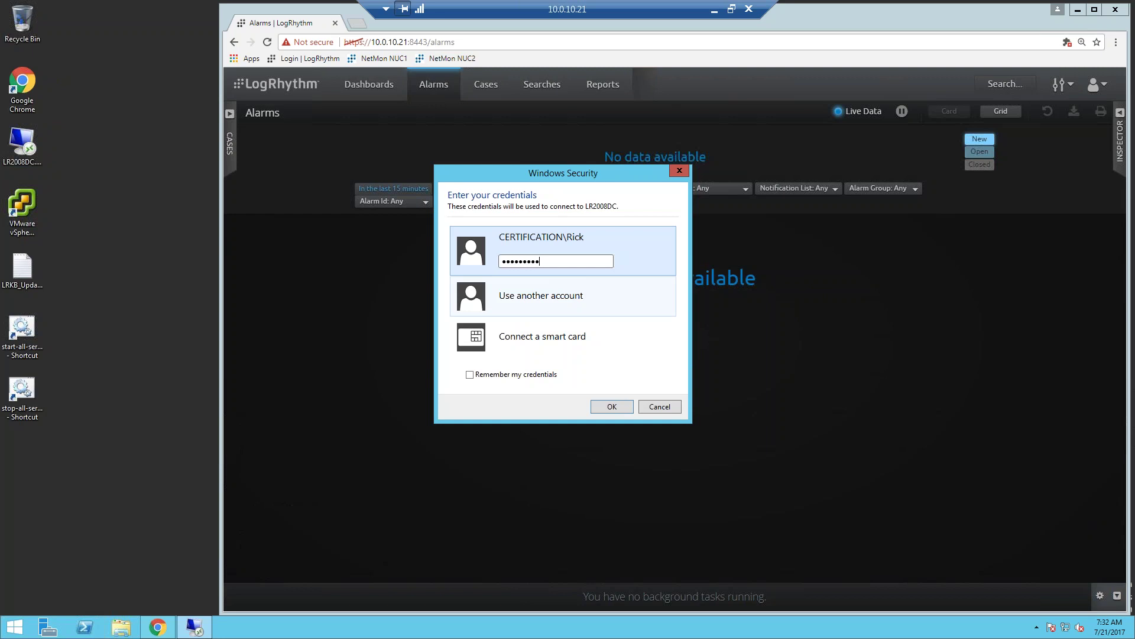
{"action": "type", "text": "**"}
{"action": "key", "text": "Return"}
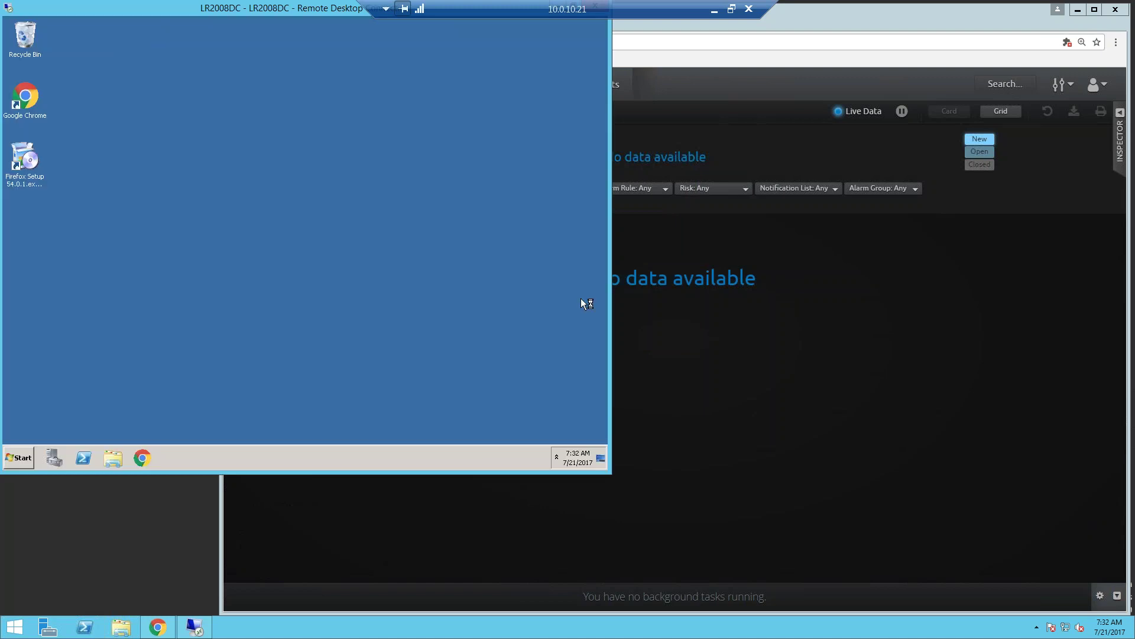
Back in the LogRhythm alarms, inspect the Priviledged User Logged In alarm's impacted host, origin user and End RDP Session SmartResponse action
{"action": "left_click", "coordinate": [704, 440]}
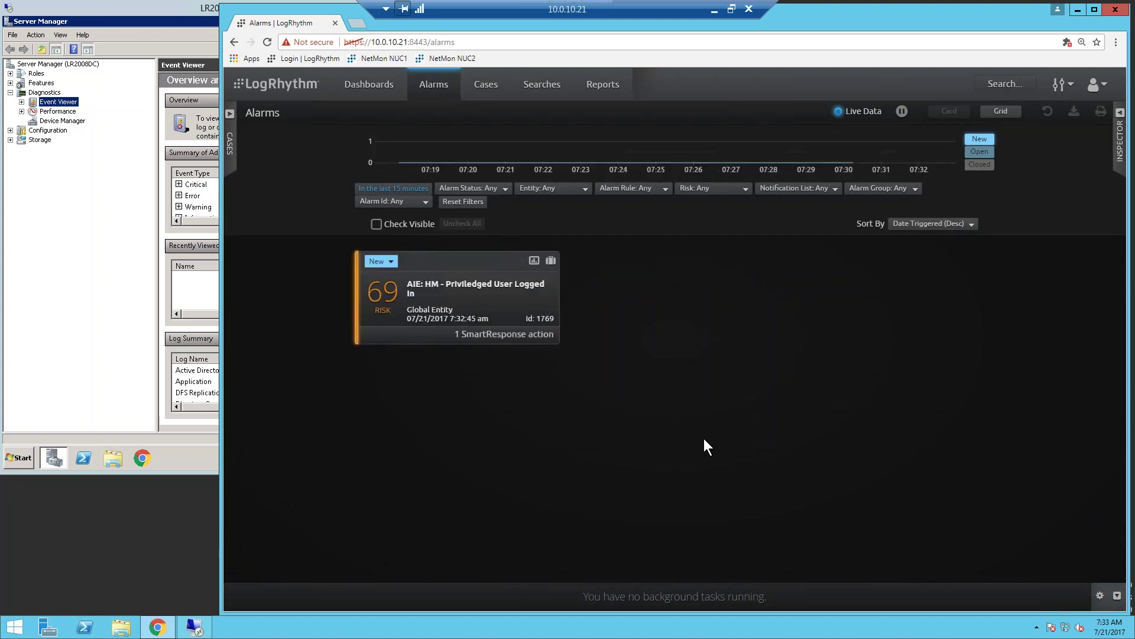
{"action": "left_click", "coordinate": [506, 288]}
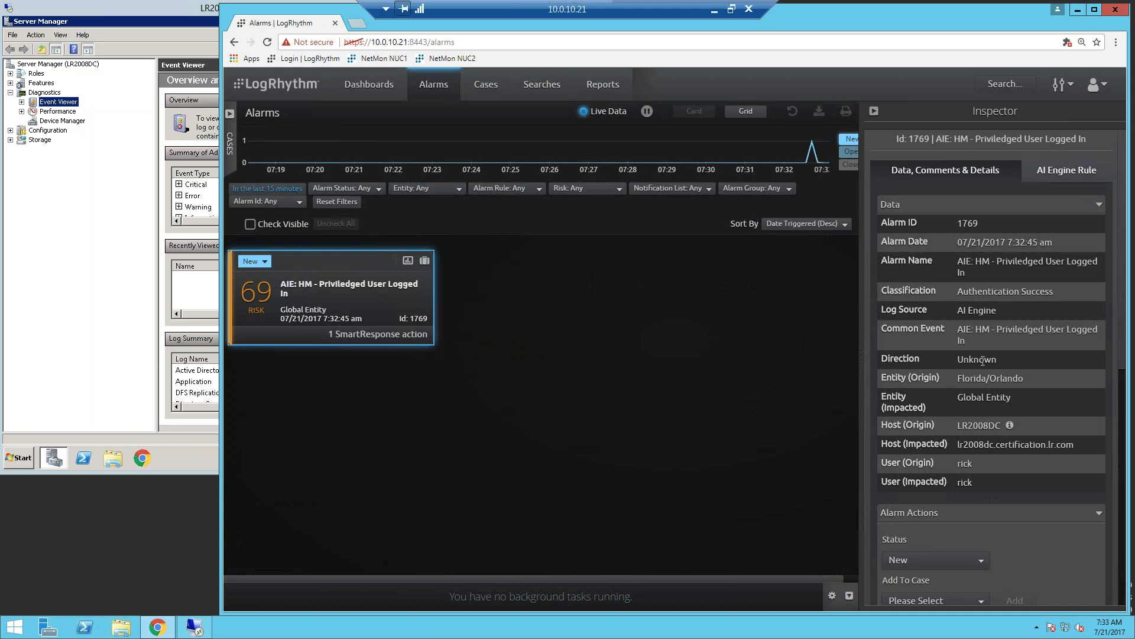
{"action": "left_click_drag", "start_coordinate": [957, 444], "coordinate": [998, 443]}
{"action": "left_click_drag", "start_coordinate": [956, 464], "coordinate": [977, 464]}
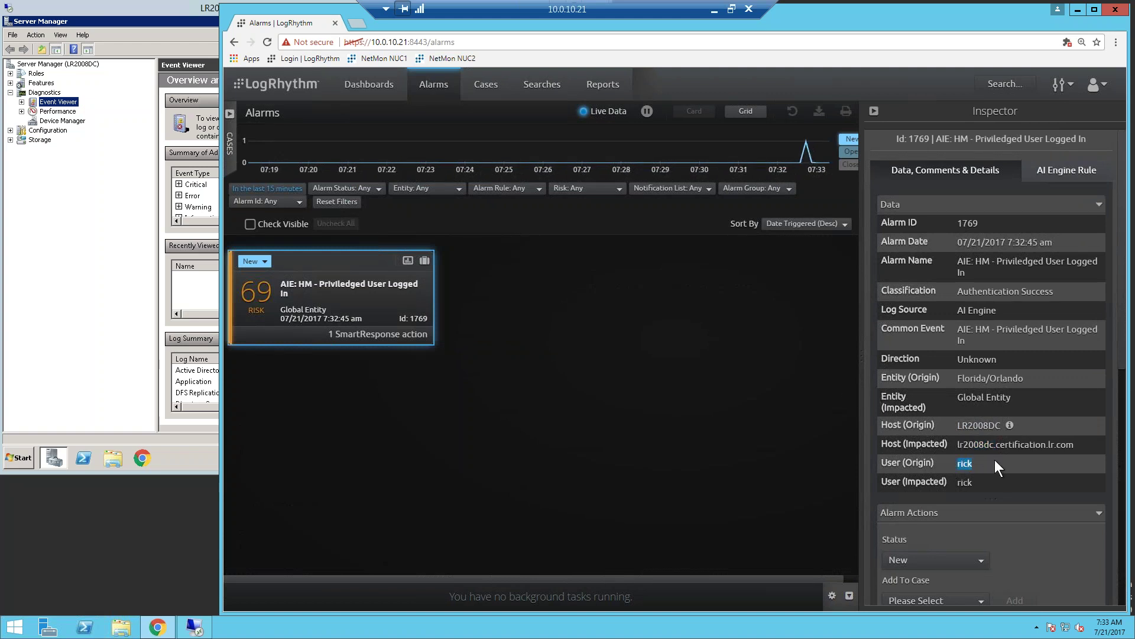
{"action": "scroll", "coordinate": [995, 461], "scroll_direction": "down", "scroll_amount": 7}
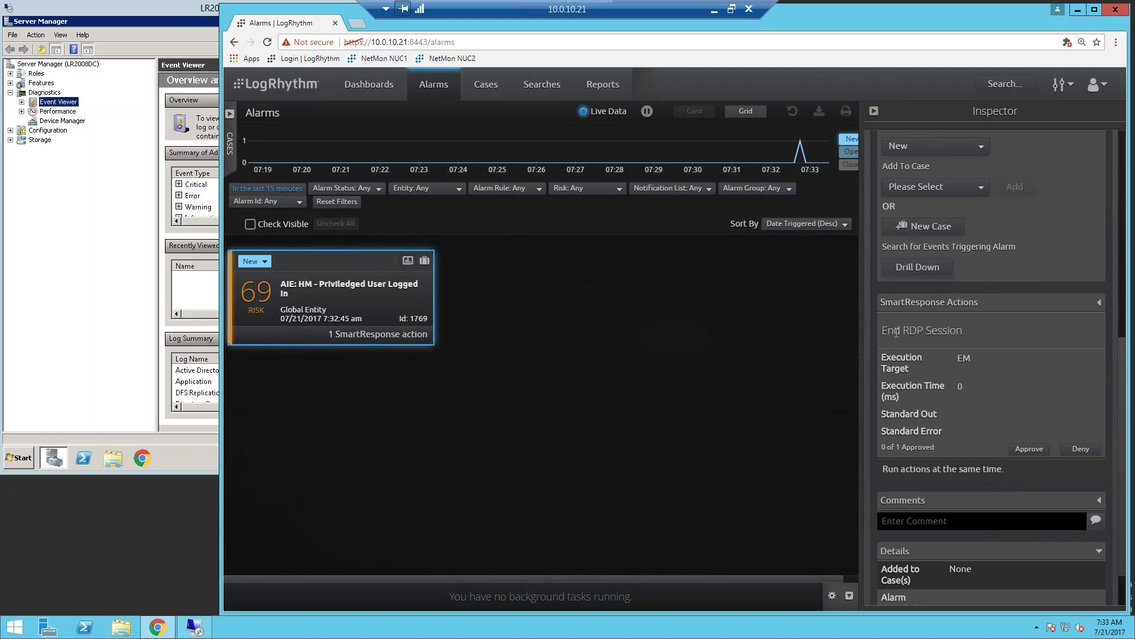
{"action": "left_click_drag", "start_coordinate": [882, 330], "coordinate": [966, 333]}
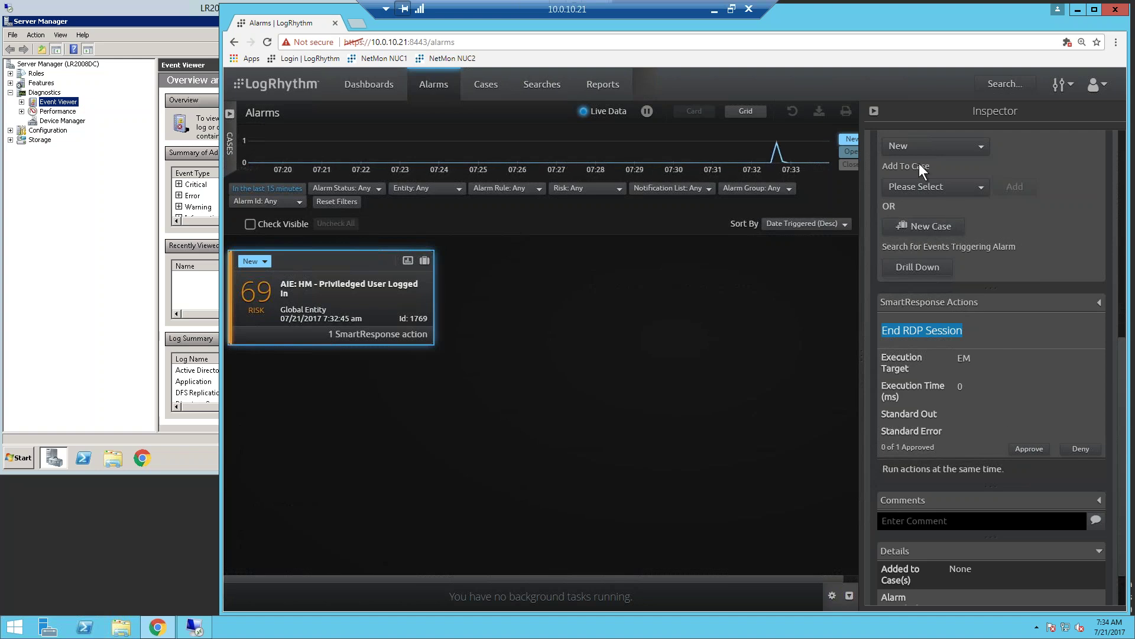
{"action": "left_click", "coordinate": [874, 111]}
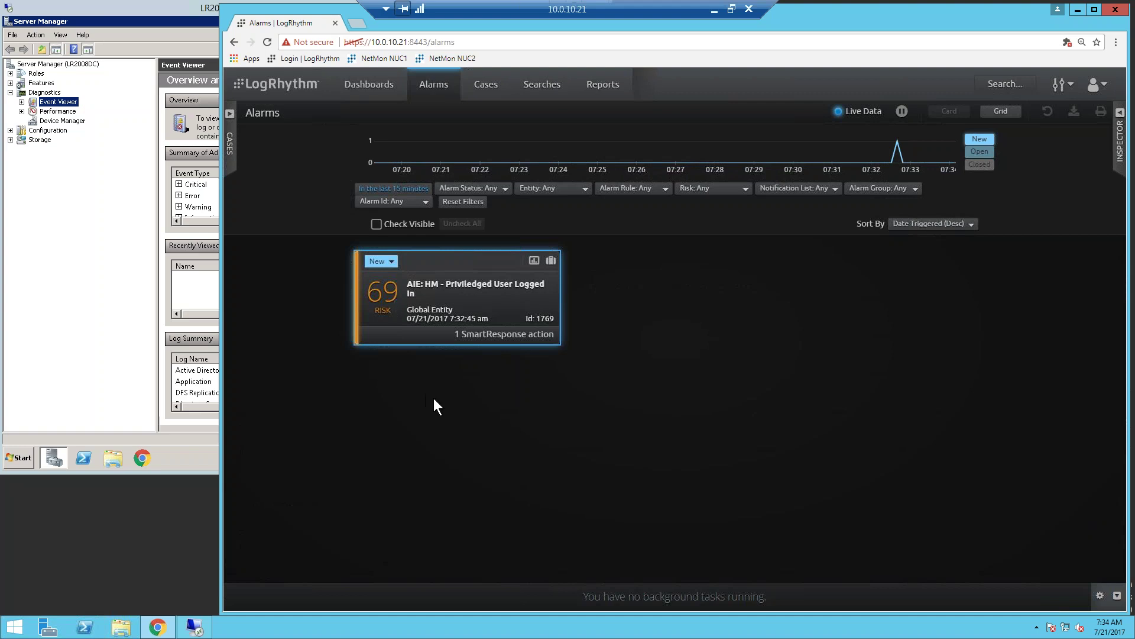
In the LR2008DC remote session, open Active Directory Users and Computers and display the group memberships of the signed-in user's account
{"action": "left_click", "coordinate": [73, 384]}
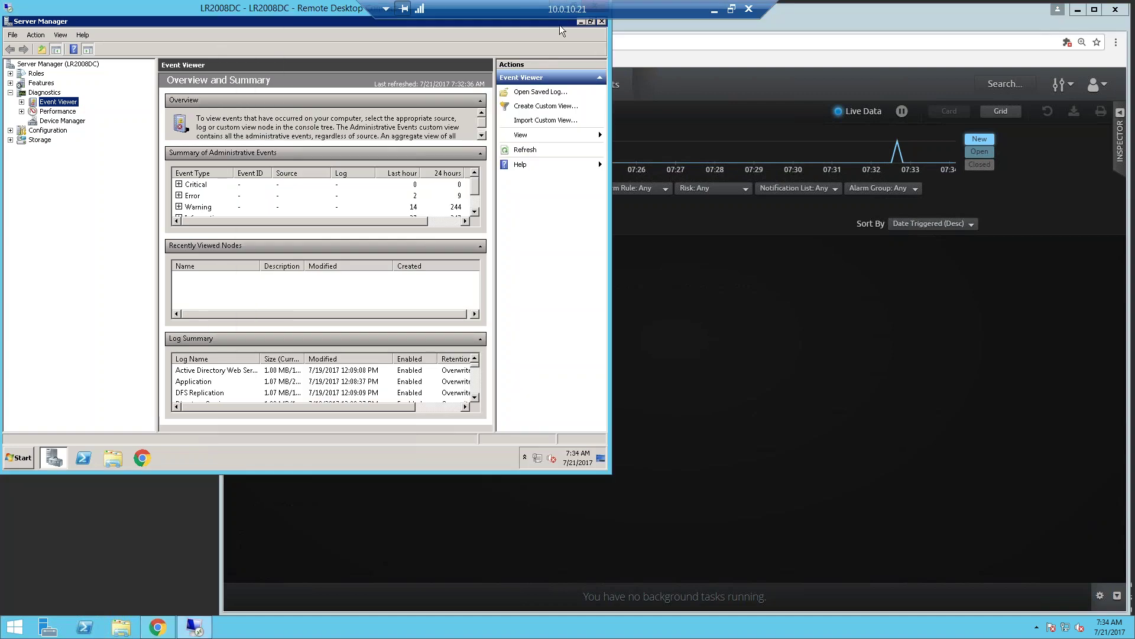
{"action": "left_click", "coordinate": [581, 22]}
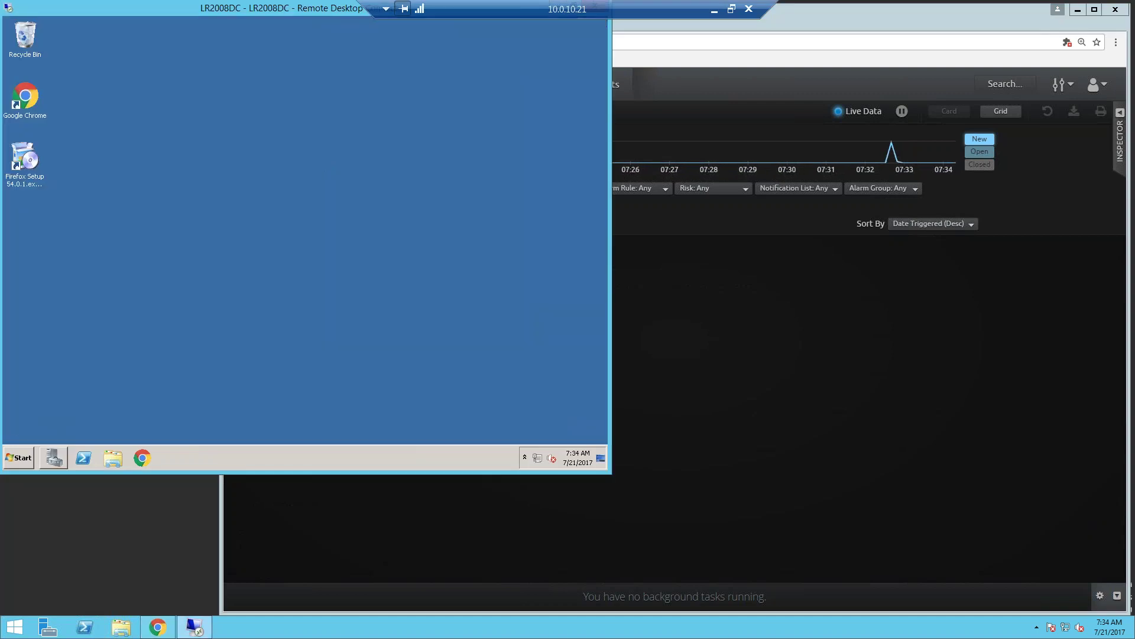
{"action": "left_click", "coordinate": [19, 457]}
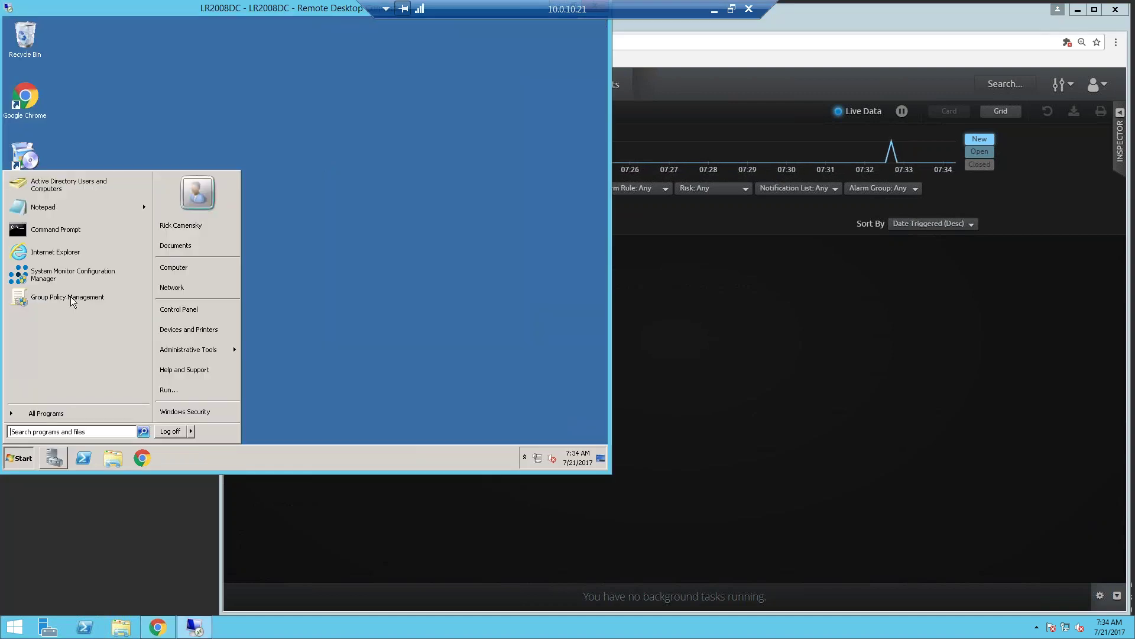
{"action": "left_click", "coordinate": [75, 187]}
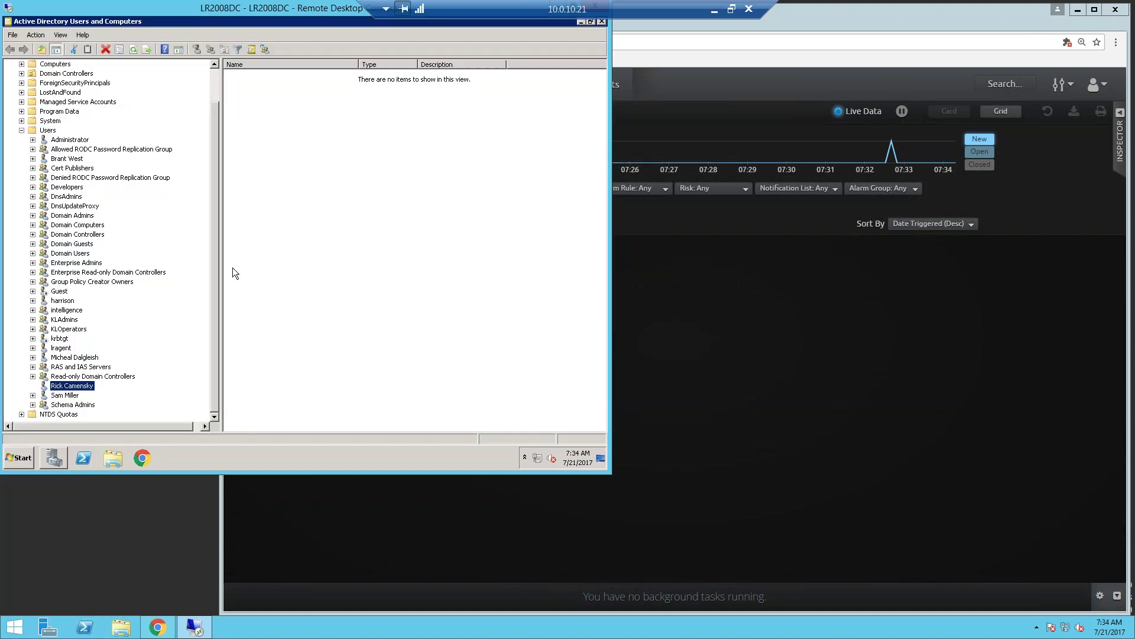
{"action": "right_click", "coordinate": [90, 390]}
{"action": "left_click", "coordinate": [129, 363]}
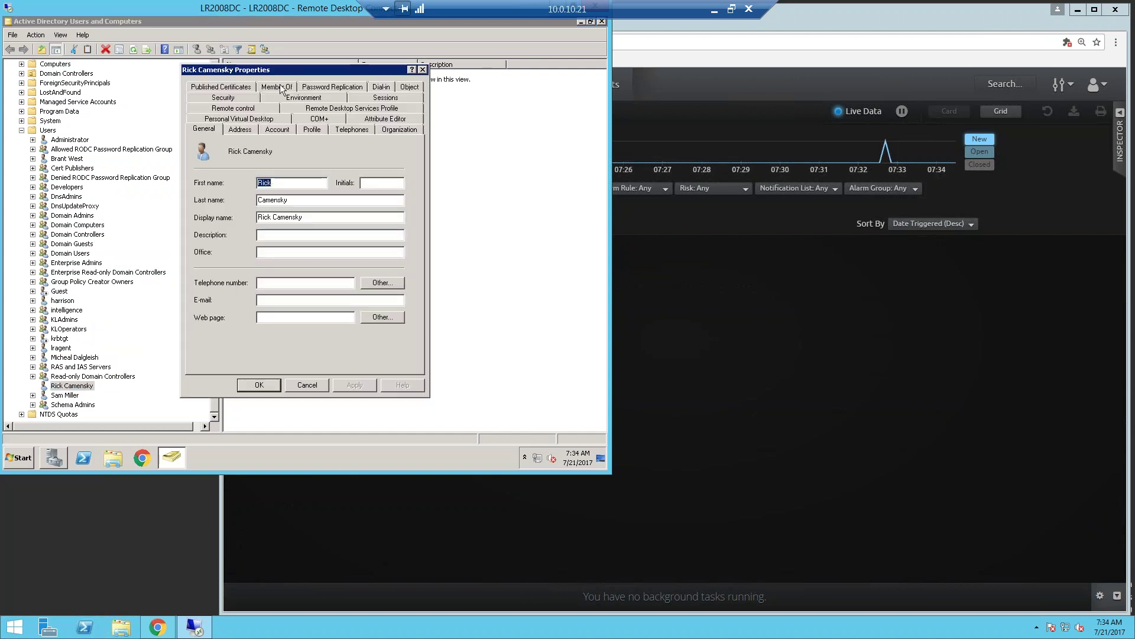
{"action": "left_click", "coordinate": [284, 87]}
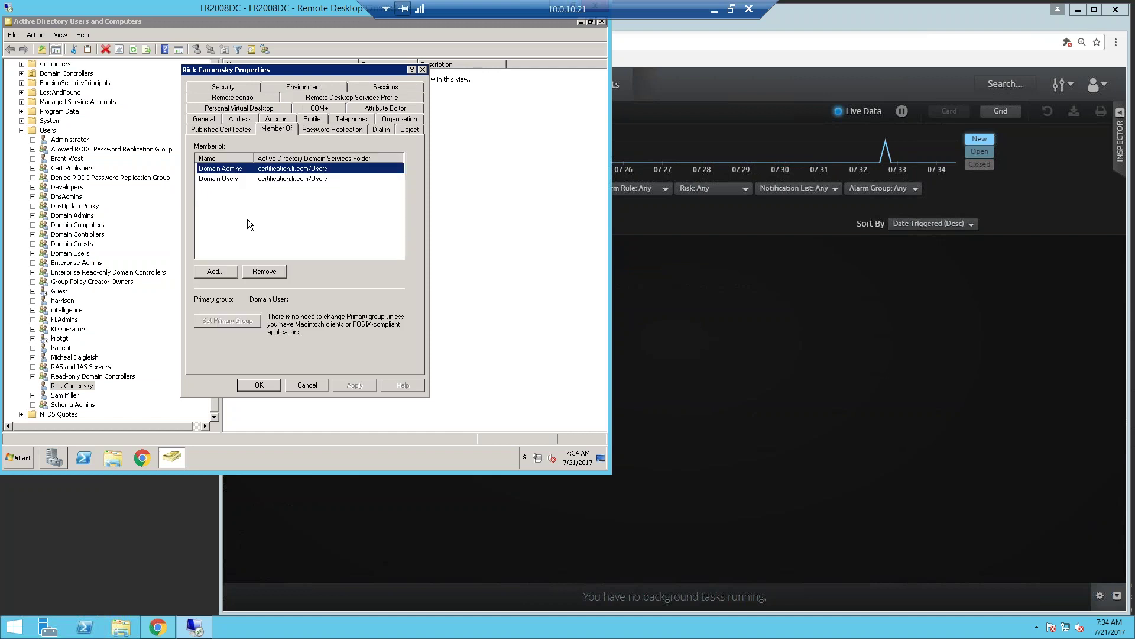
Add the user account to the intelligence group, apply the membership change and close its properties
{"action": "left_click", "coordinate": [214, 272]}
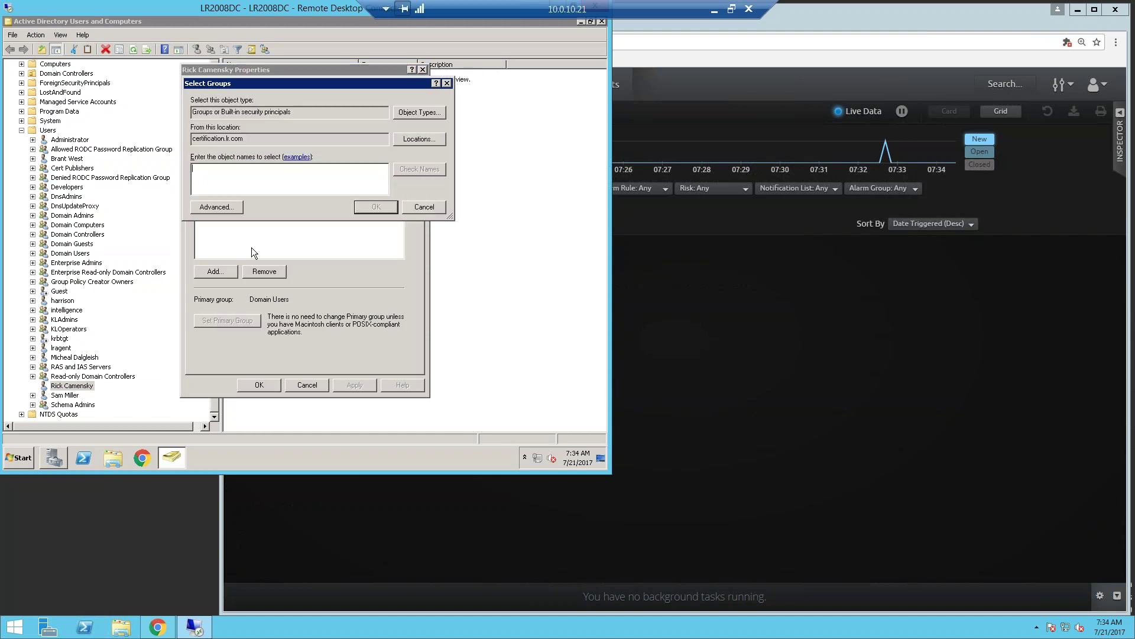
{"action": "type", "text": "intelligence"}
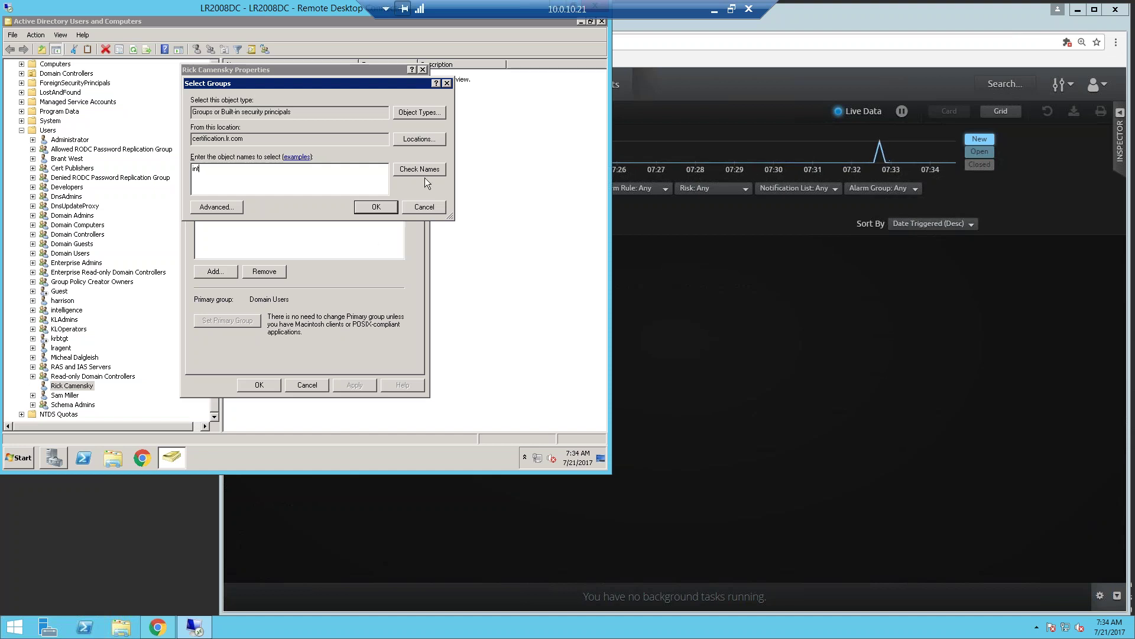
{"action": "left_click", "coordinate": [423, 169]}
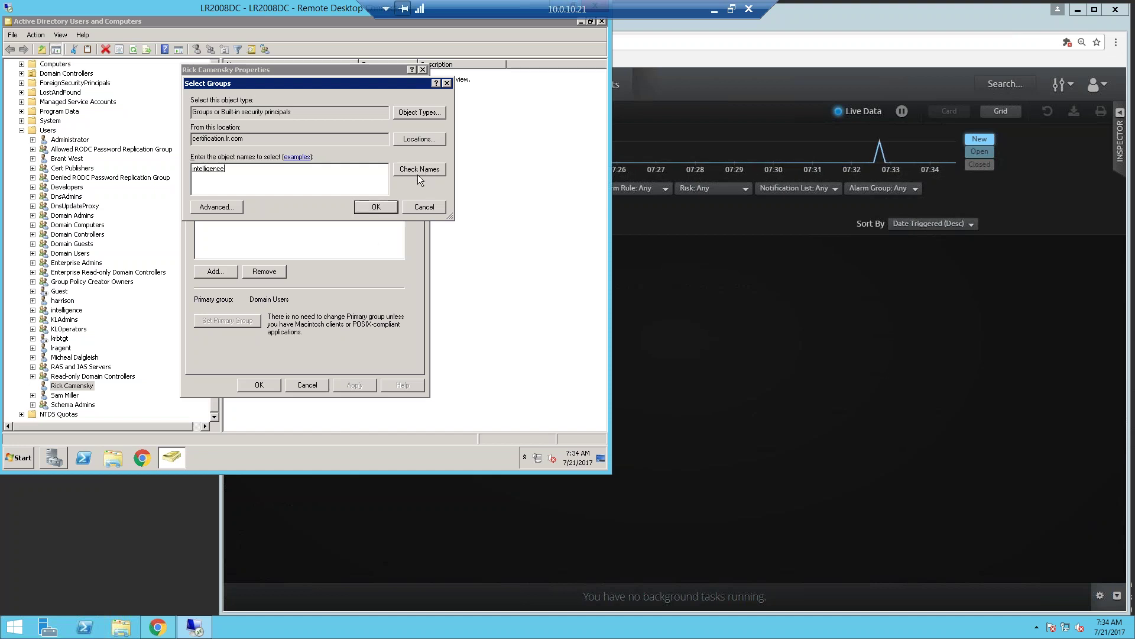
{"action": "left_click", "coordinate": [383, 208]}
{"action": "left_click", "coordinate": [354, 384]}
{"action": "left_click", "coordinate": [257, 384]}
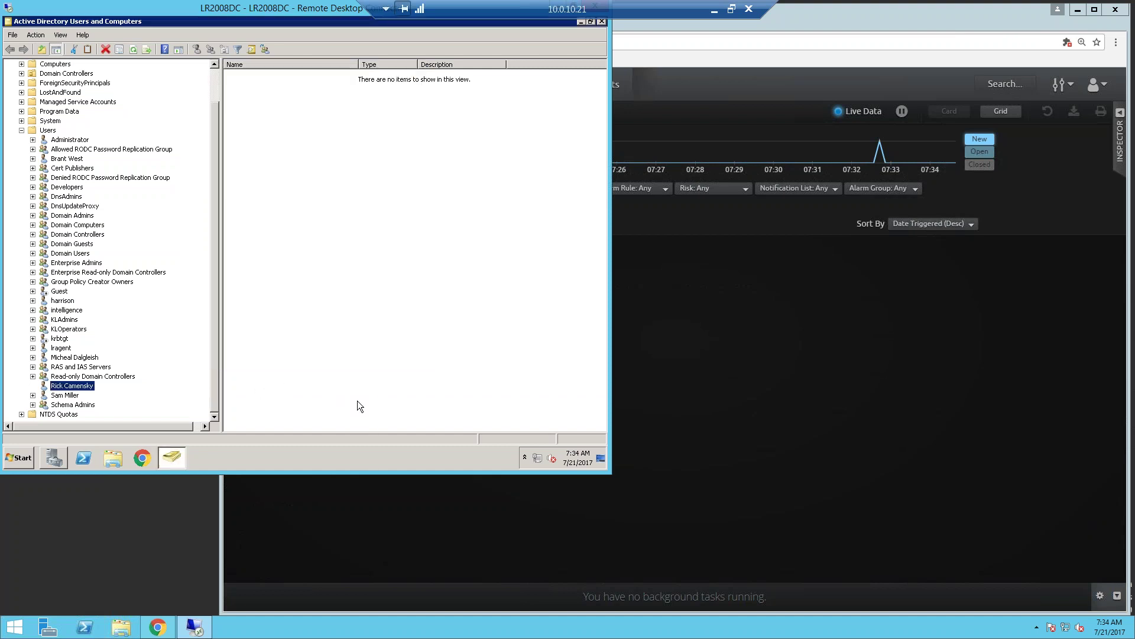
Return to the LogRhythm alarms and inspect the impacted user and group in the User Added to Priviledge Permisson Group alarm
{"action": "left_click", "coordinate": [724, 460]}
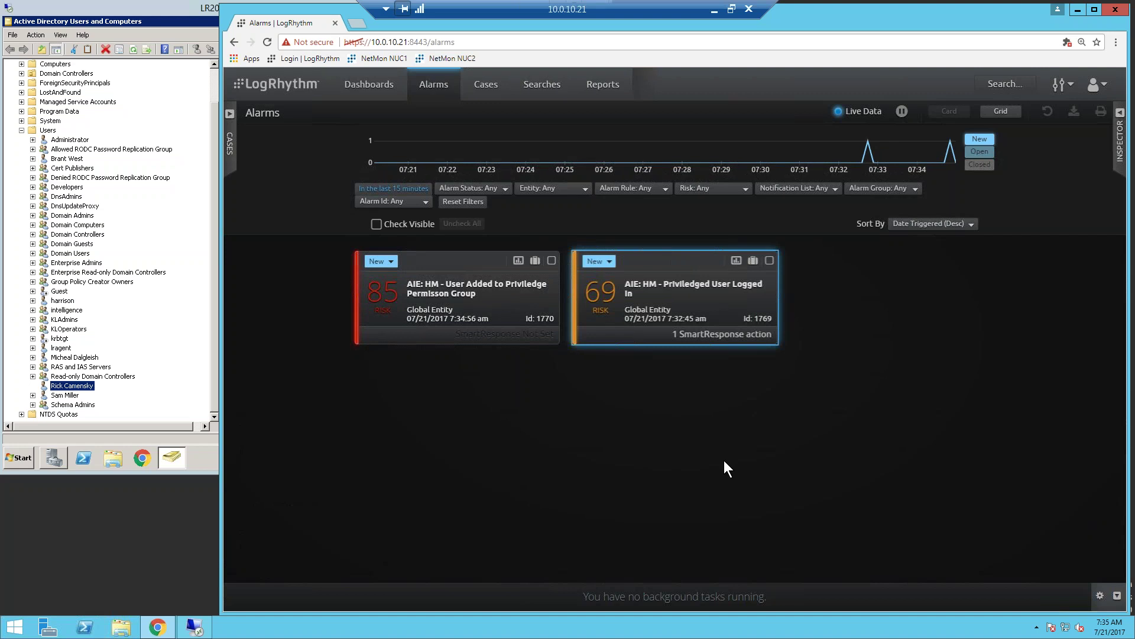
{"action": "left_click", "coordinate": [514, 288]}
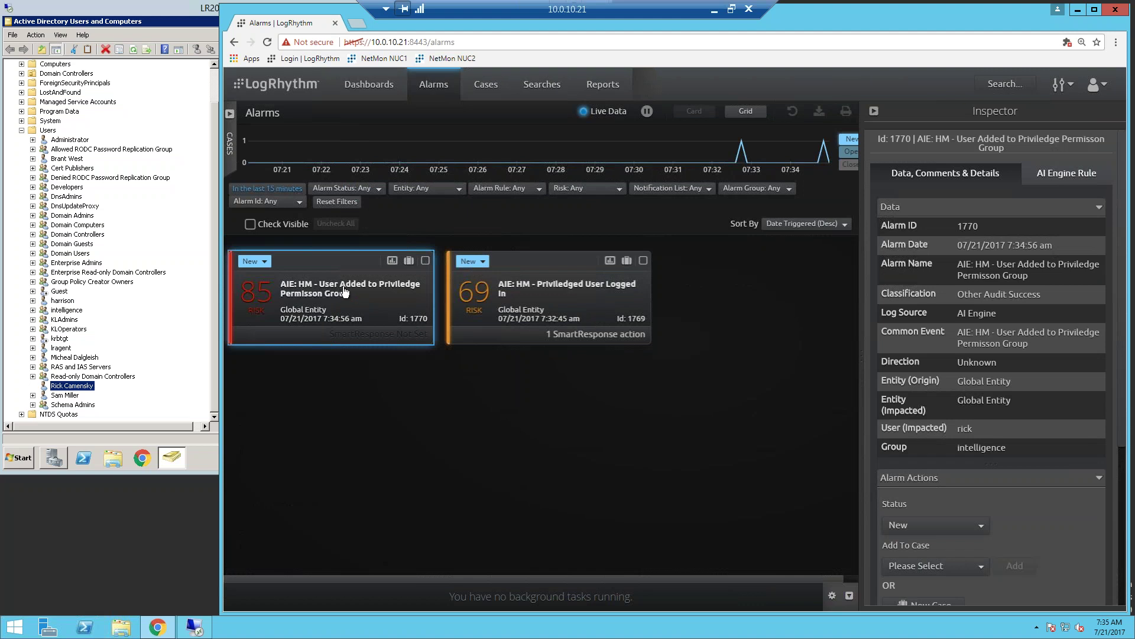
{"action": "left_click_drag", "start_coordinate": [958, 429], "coordinate": [1008, 447]}
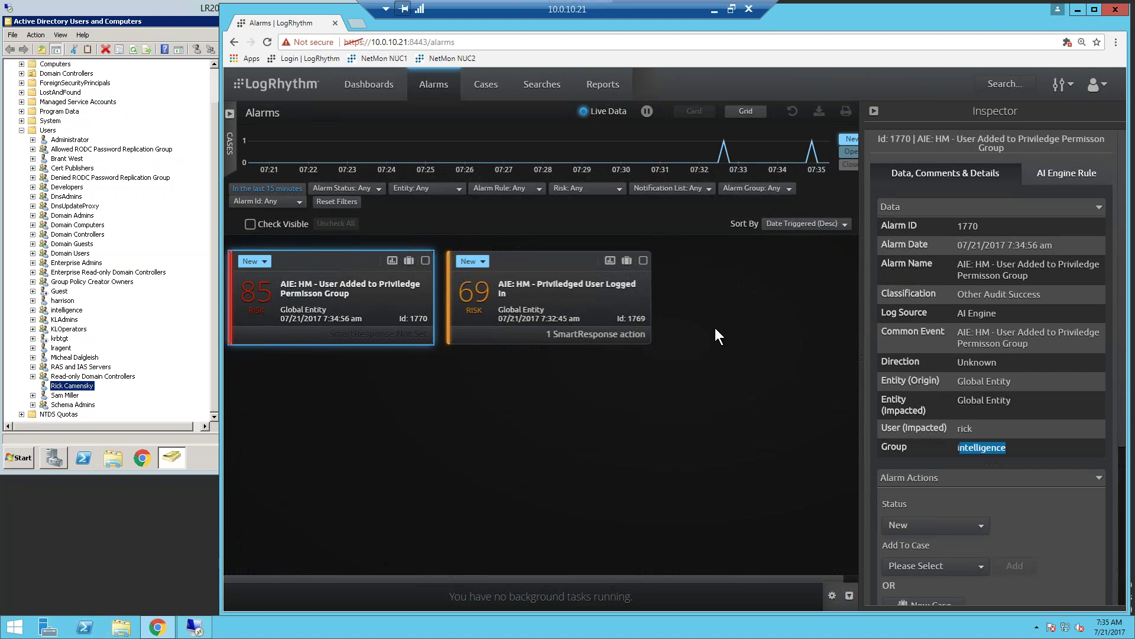
Start a new case from the Priviledged User Logged In alarm, naming it with the user's first name followed by "Activity on Domain"
{"action": "left_click", "coordinate": [628, 262]}
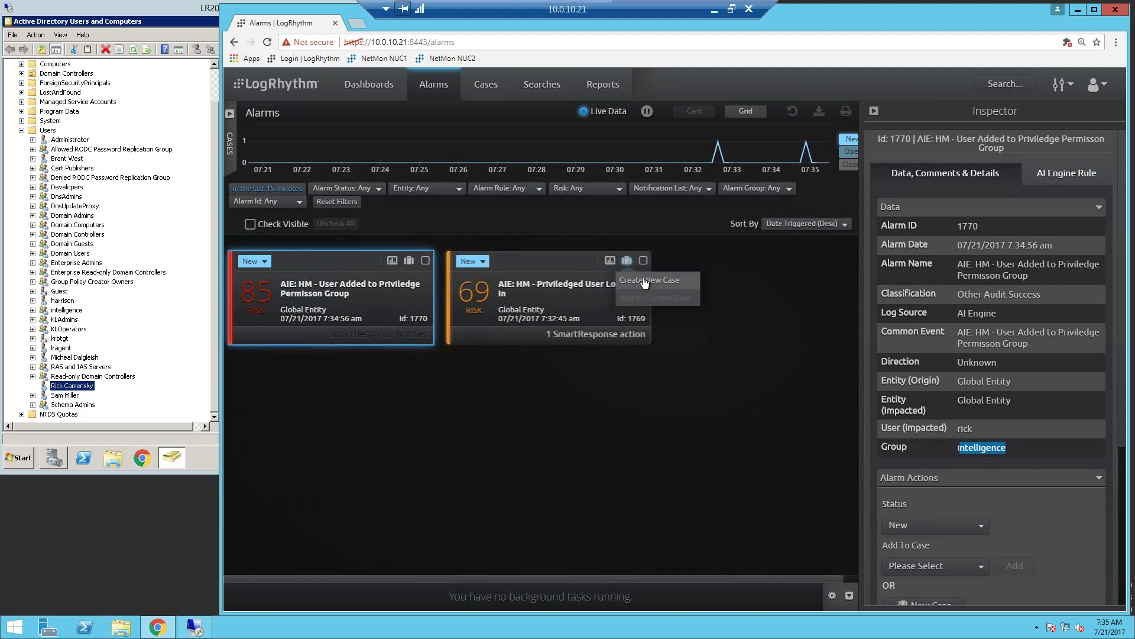
{"action": "left_click", "coordinate": [645, 280]}
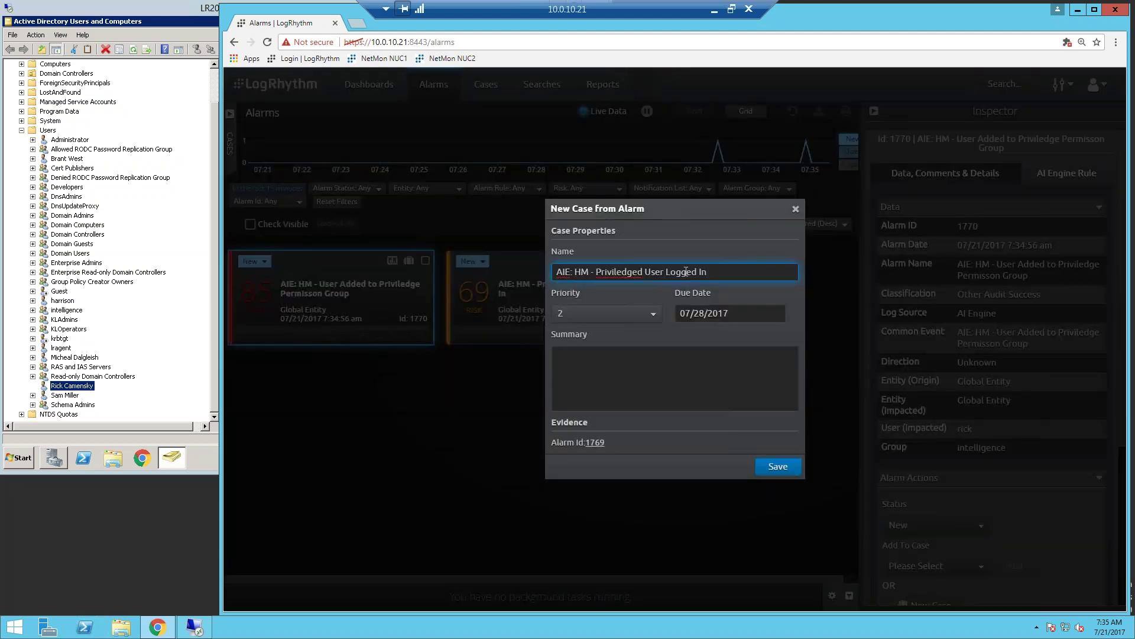
{"action": "left_click_drag", "start_coordinate": [728, 269], "coordinate": [531, 257]}
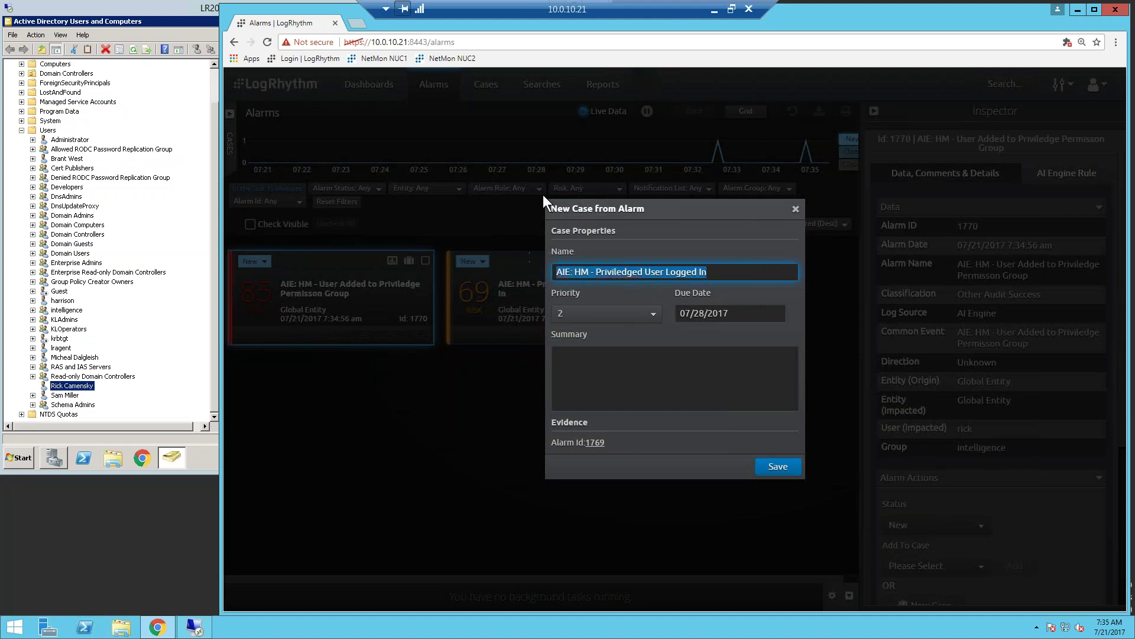
{"action": "type", "text": "Rick"}
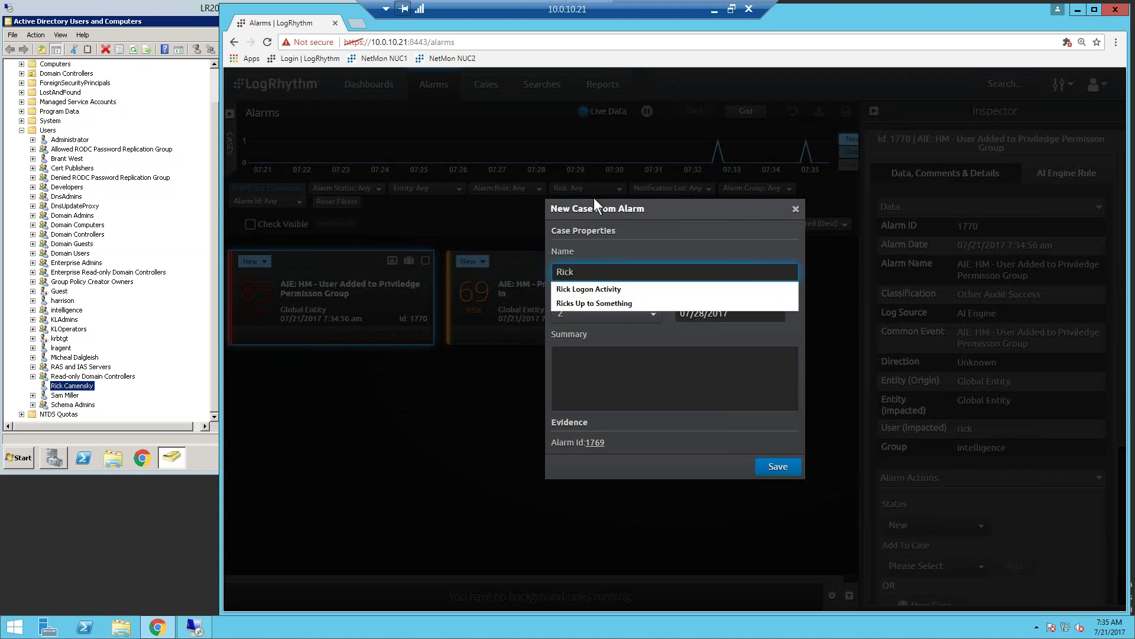
{"action": "type", "text": " Acti"}
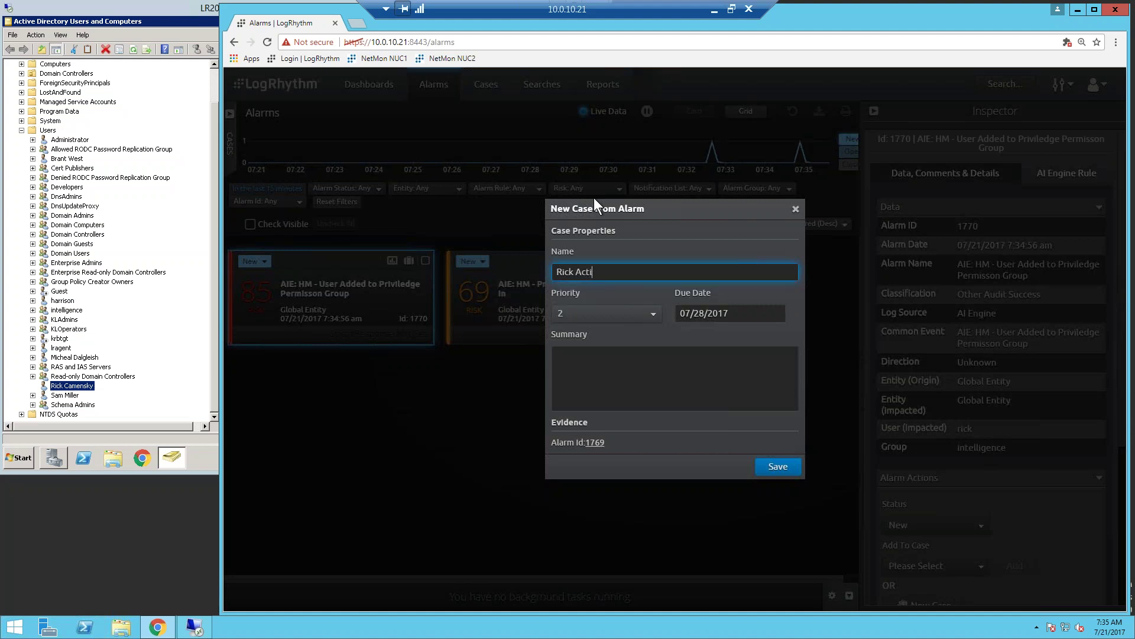
{"action": "type", "text": "vity on Domain"}
Set the new case's priority to 2 with a due date of 07/28/2017 and save it
{"action": "left_click", "coordinate": [613, 318]}
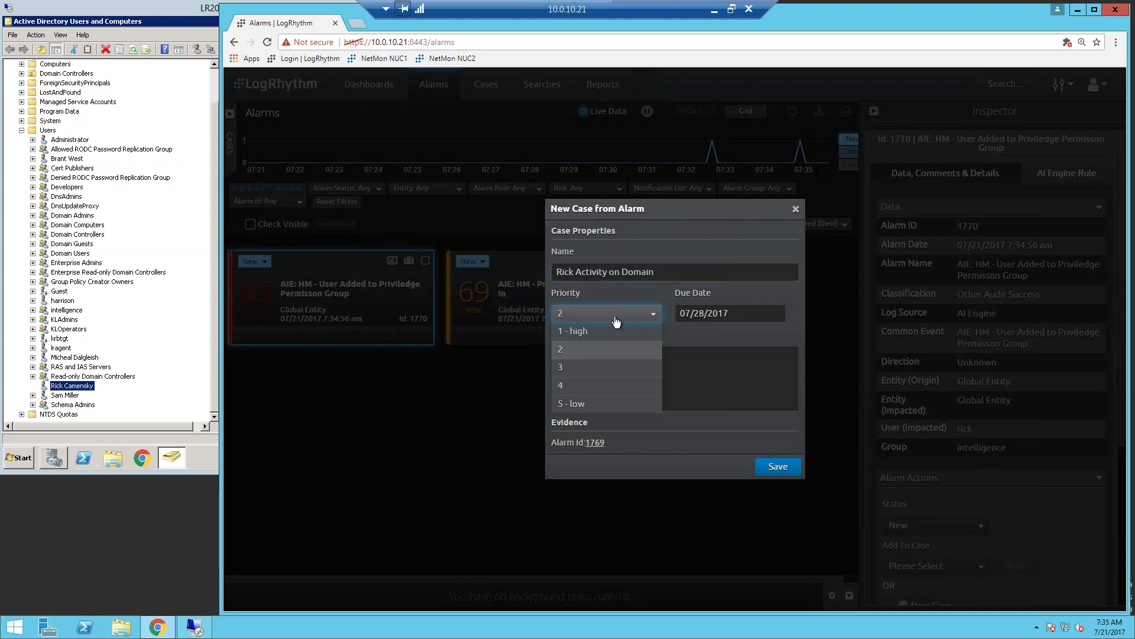
{"action": "left_click", "coordinate": [590, 349]}
{"action": "left_click", "coordinate": [700, 313]}
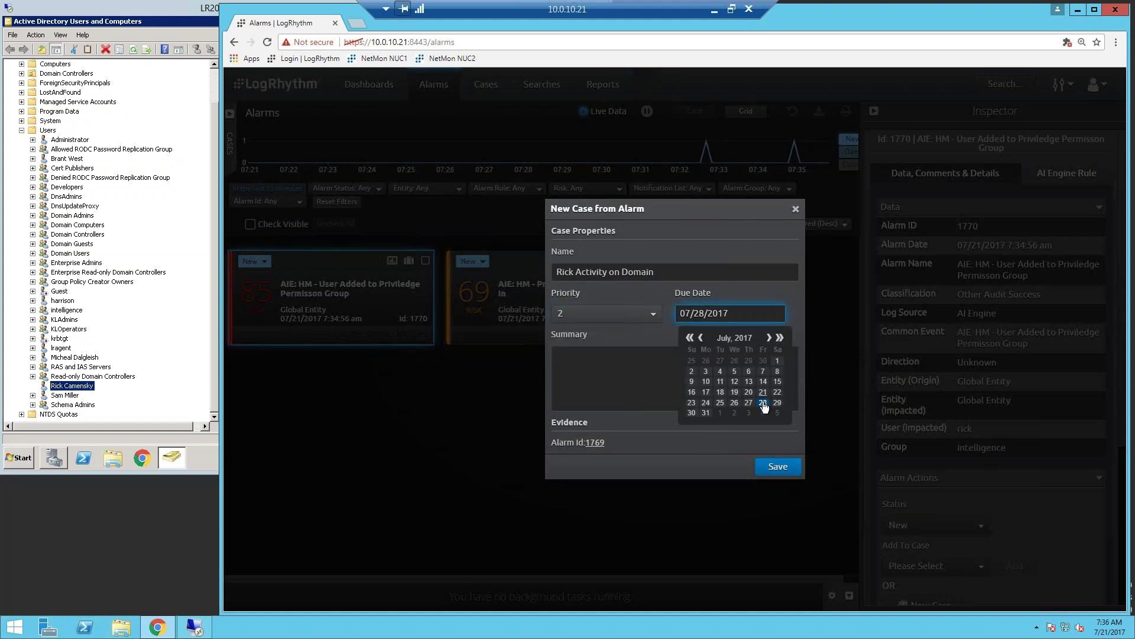
{"action": "left_click", "coordinate": [778, 466]}
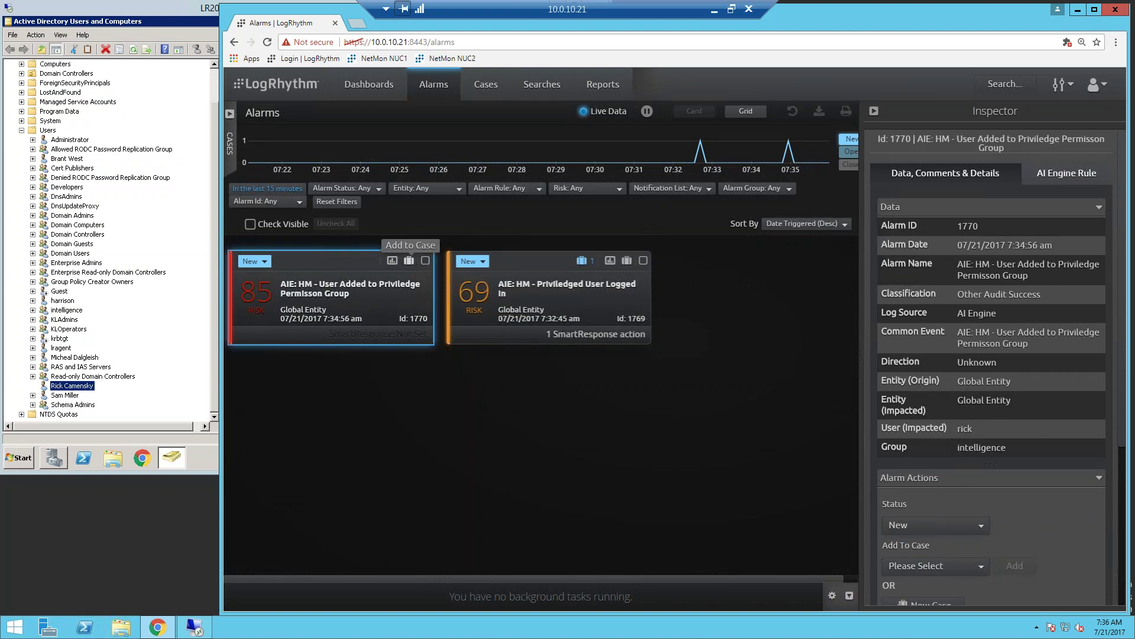
Add the User Added to Priviledge Permisson Group alarm to the current case and collapse the Inspector
{"action": "left_click", "coordinate": [409, 261]}
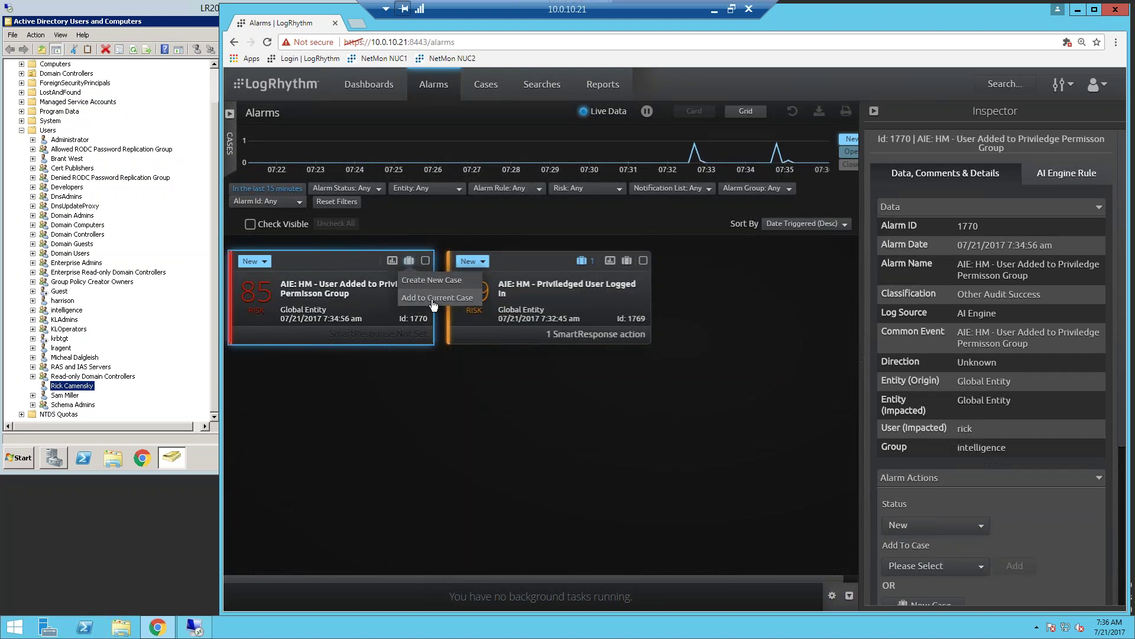
{"action": "left_click", "coordinate": [433, 298]}
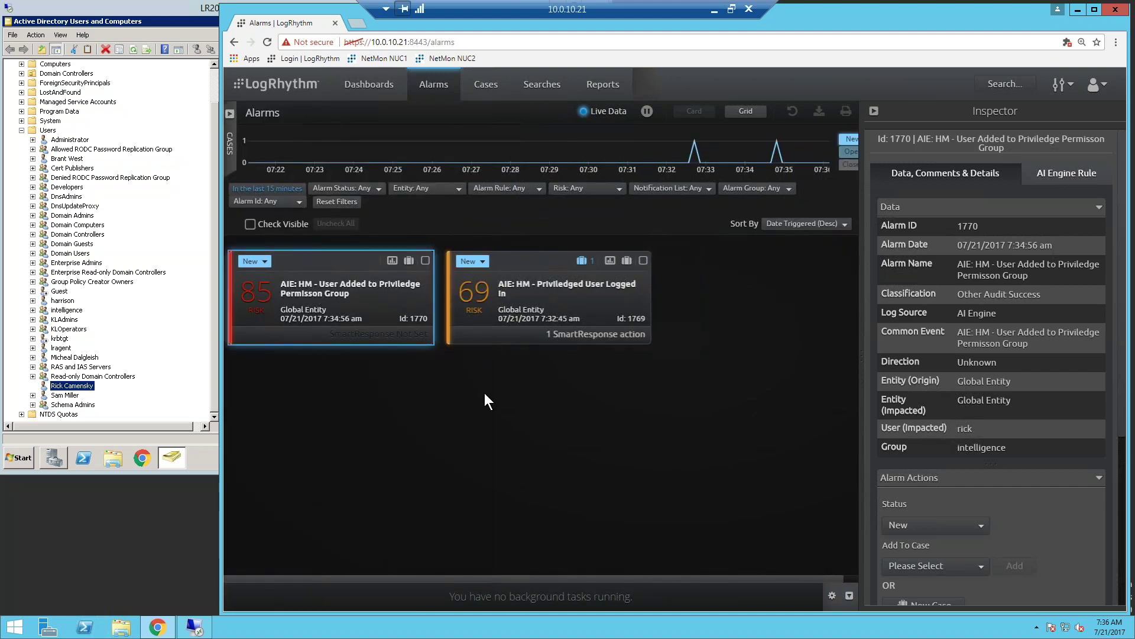
{"action": "left_click", "coordinate": [875, 112]}
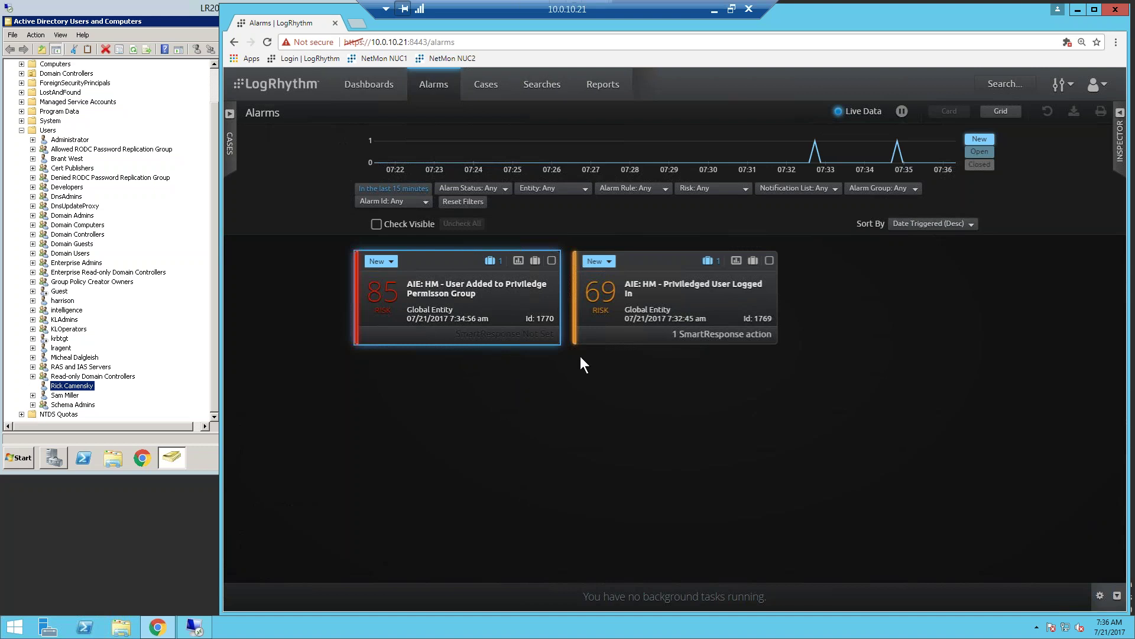
Set up a log search over the last 24 hours where Log Message contains the user's first name
{"action": "left_click", "coordinate": [1006, 84]}
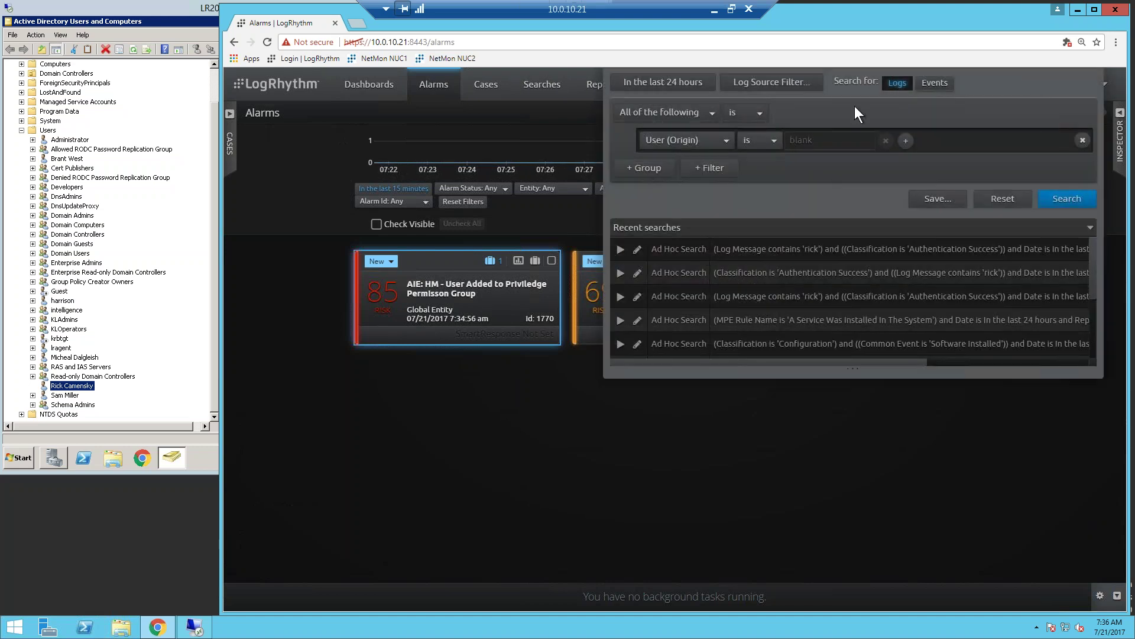
{"action": "left_click", "coordinate": [729, 139]}
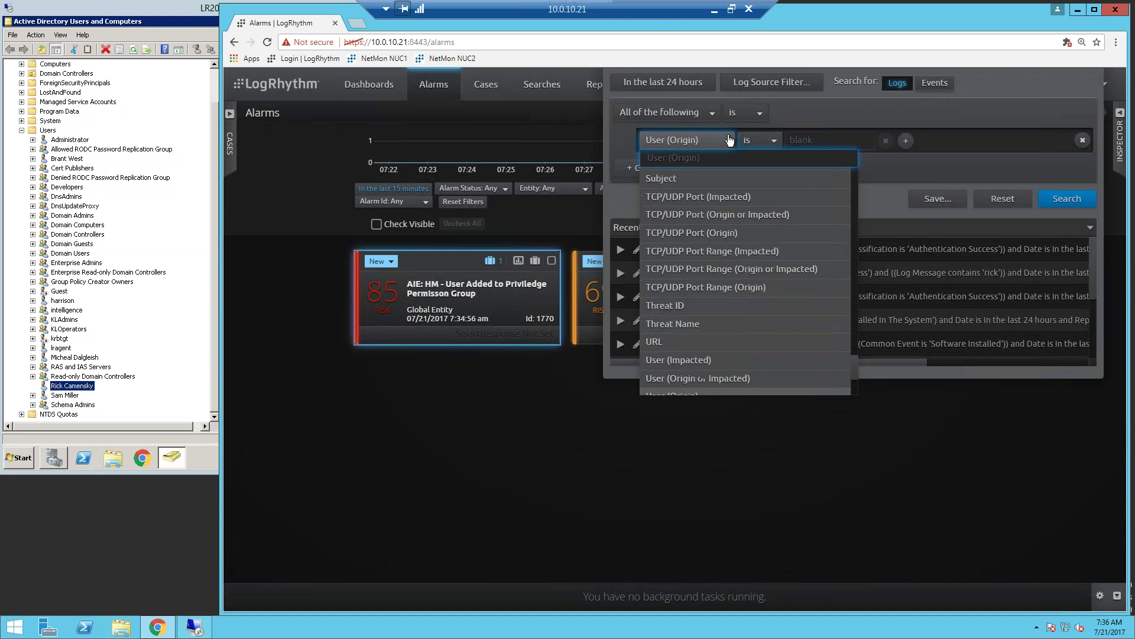
{"action": "type", "text": "log"}
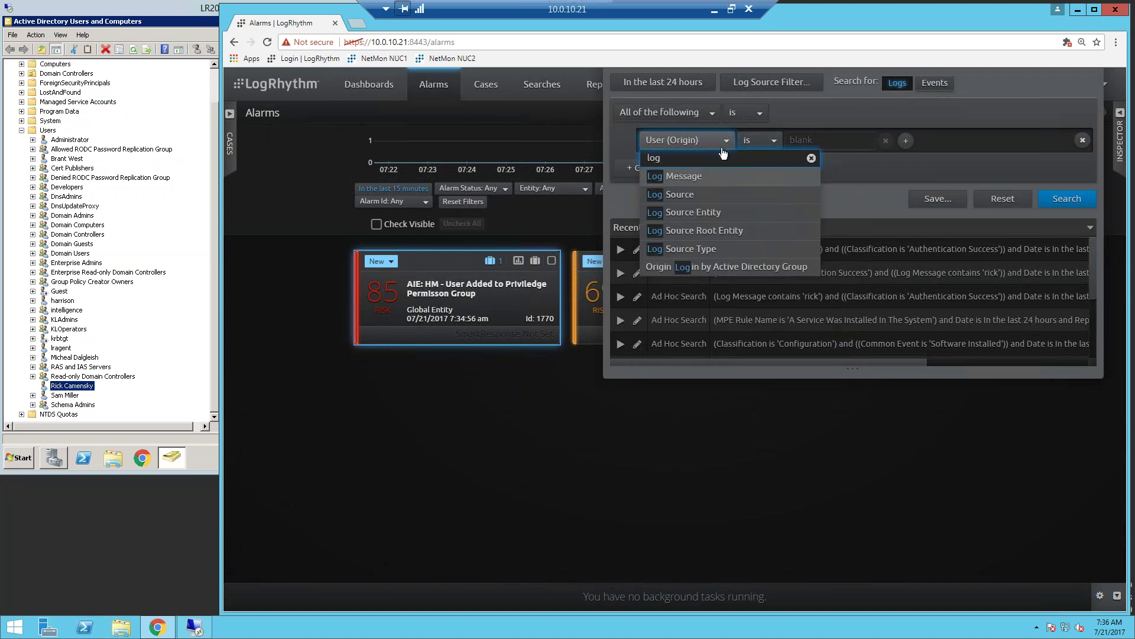
{"action": "left_click", "coordinate": [684, 176]}
{"action": "left_click", "coordinate": [815, 142]}
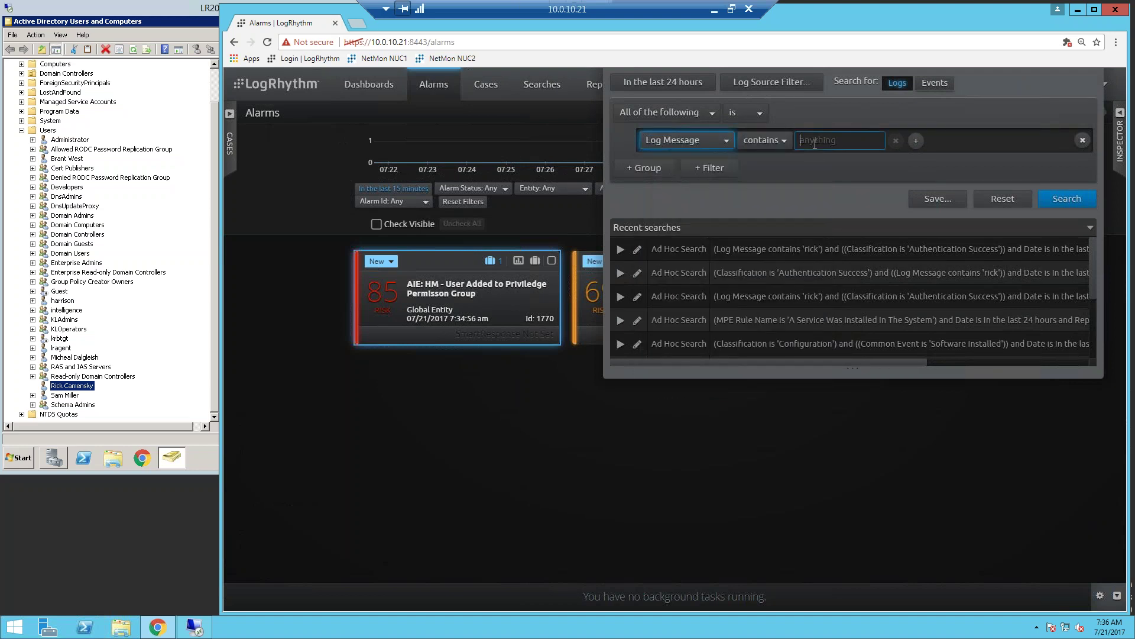
{"action": "type", "text": "rick"}
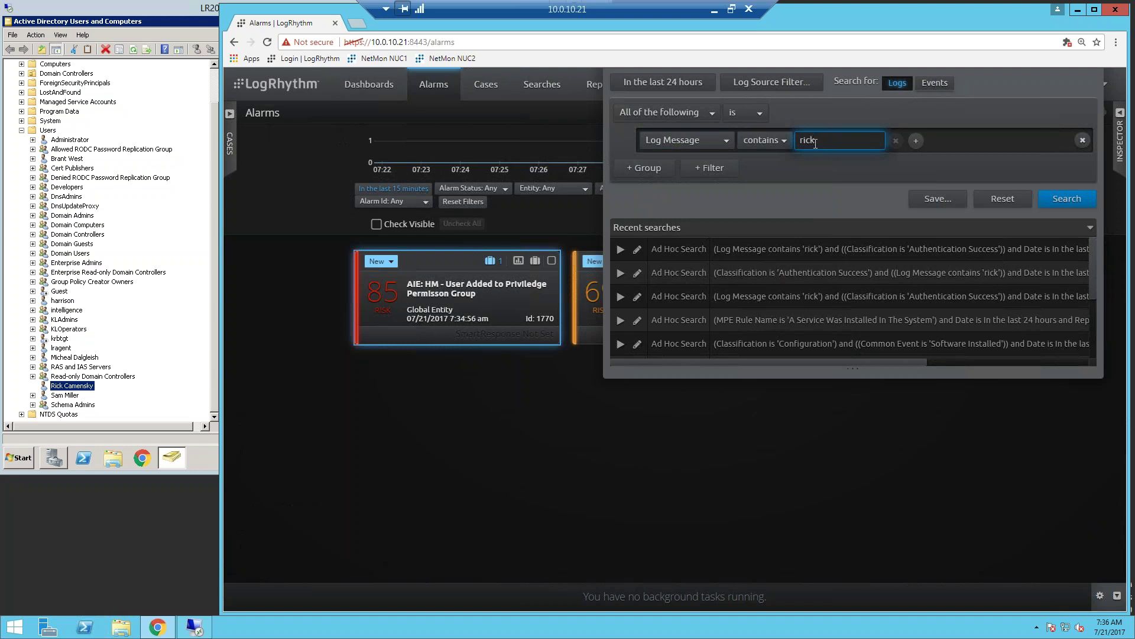
Add a filter group requiring Classification is Authentication Success and run the log search
{"action": "left_click", "coordinate": [649, 170]}
{"action": "left_click", "coordinate": [716, 201]}
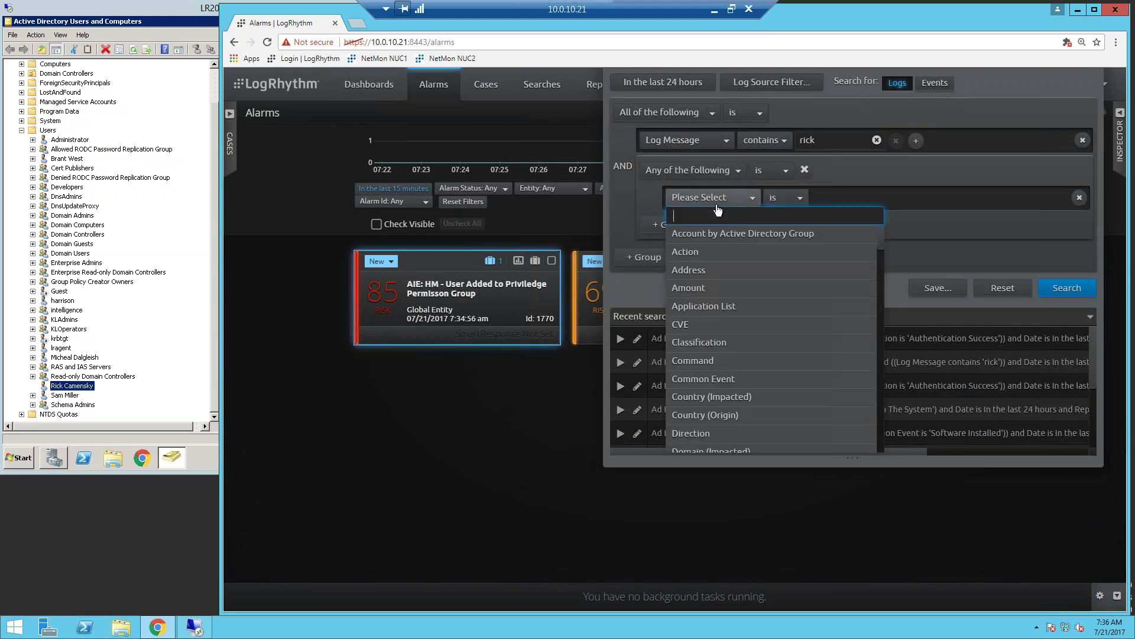
{"action": "left_click", "coordinate": [707, 343]}
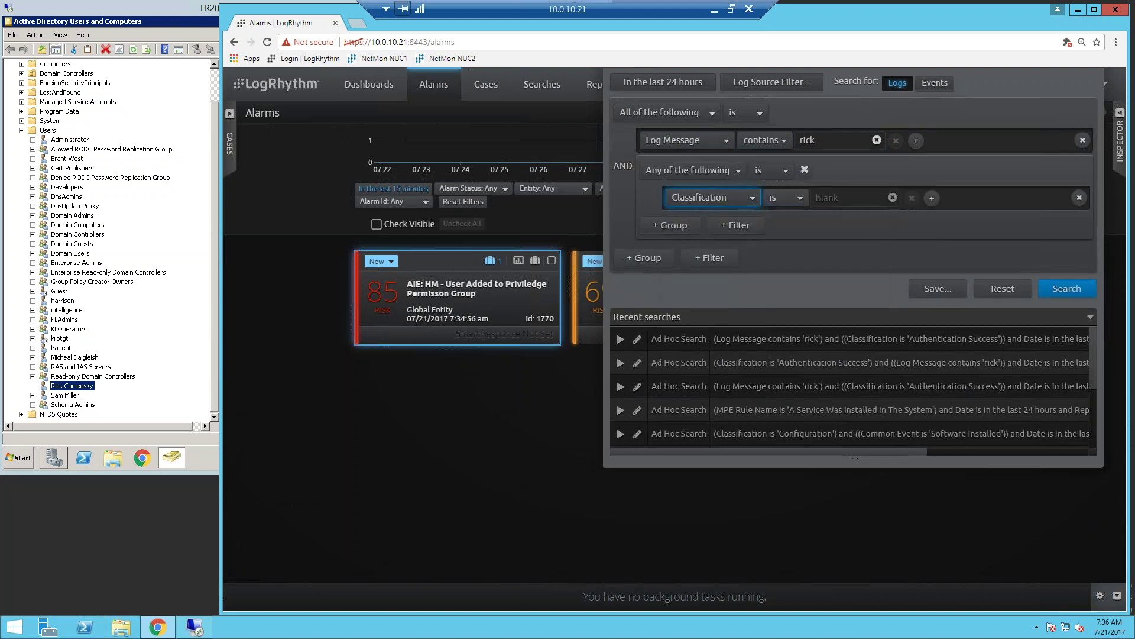
{"action": "left_click", "coordinate": [845, 199]}
{"action": "type", "text": "auth"}
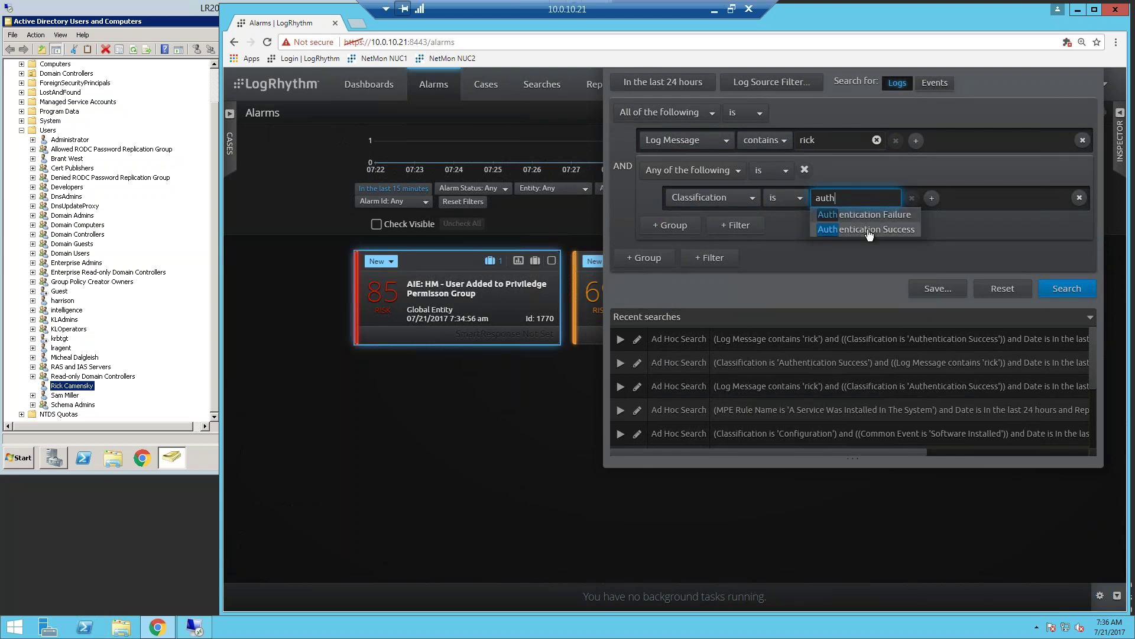
{"action": "left_click", "coordinate": [910, 229]}
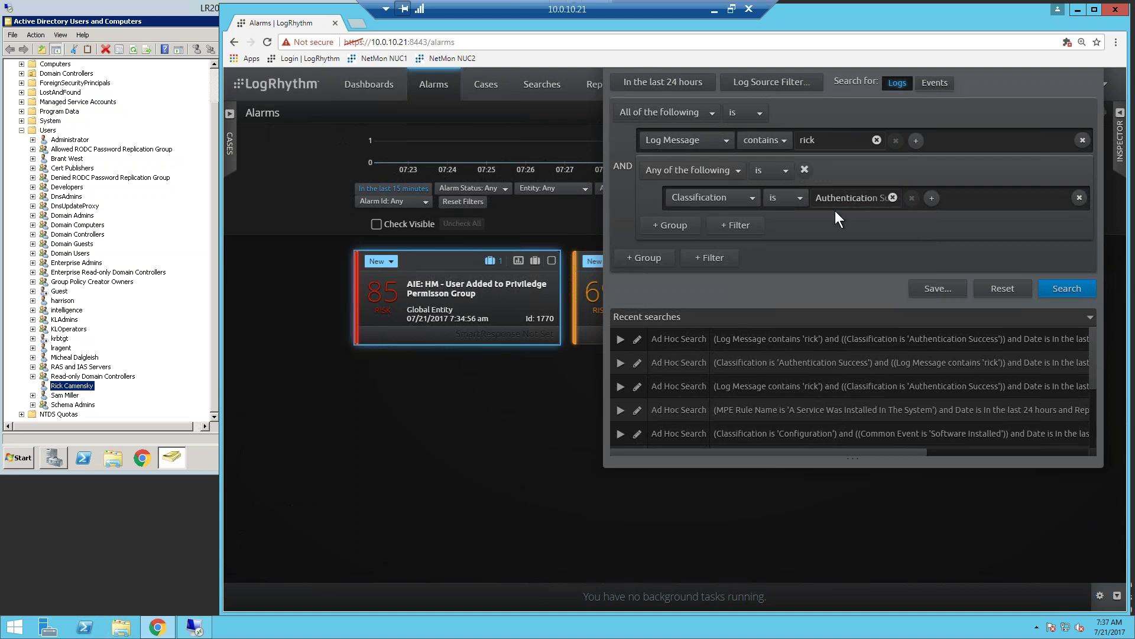
{"action": "left_click", "coordinate": [1051, 285]}
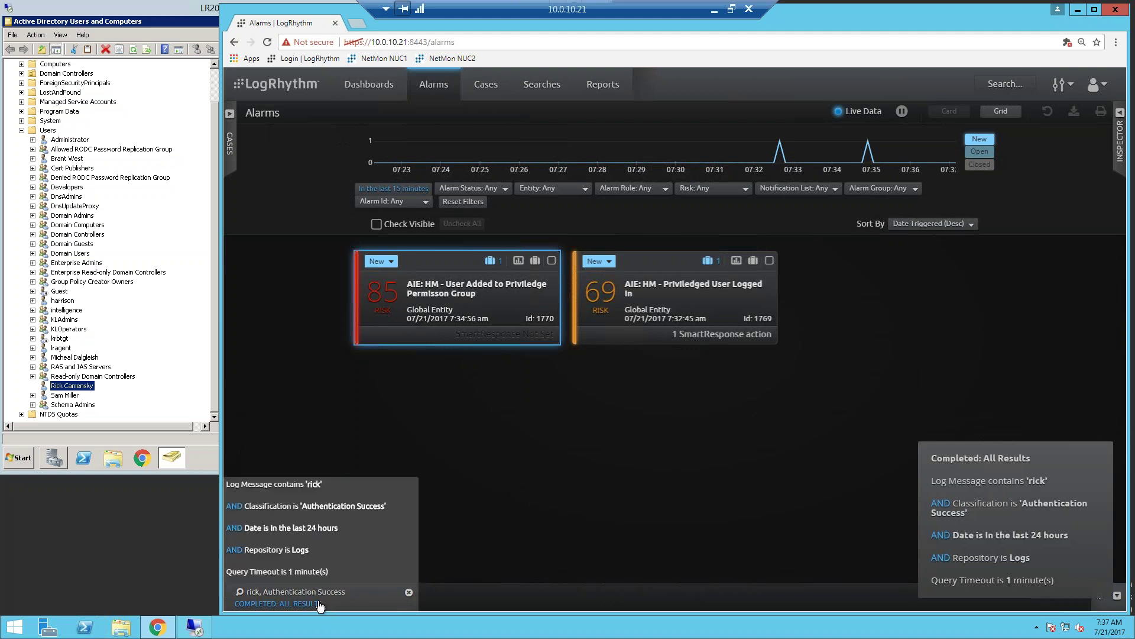
Open the completed search results, review the host and user charts, and inspect the log message of an MS Windows Event Logging User Logon entry
{"action": "left_click", "coordinate": [320, 604]}
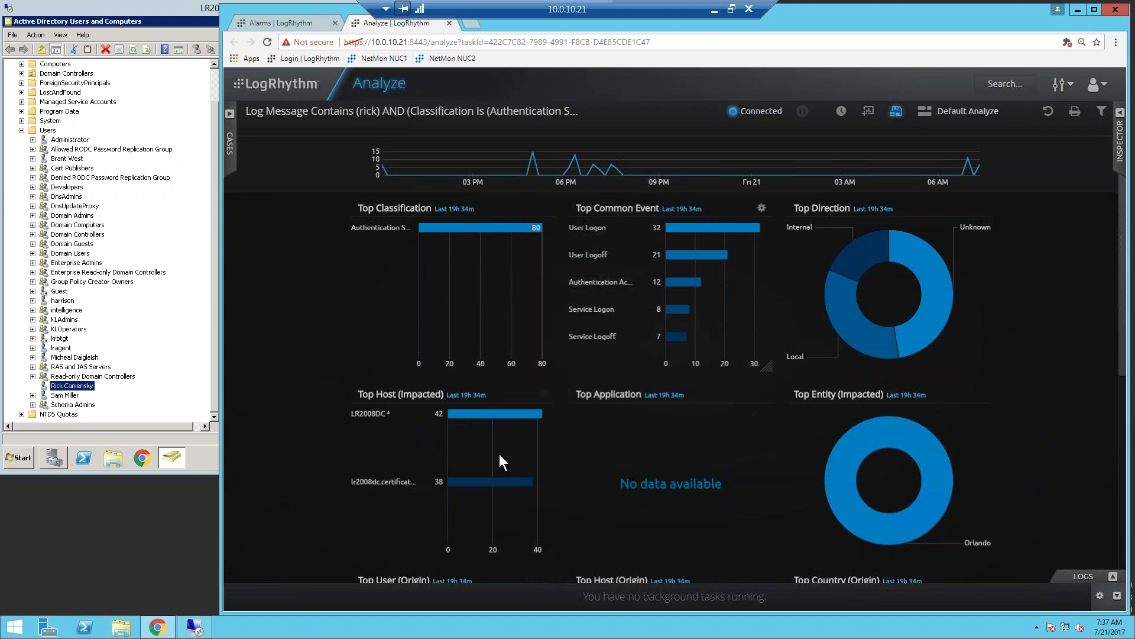
{"action": "scroll", "coordinate": [372, 456], "scroll_direction": "down", "scroll_amount": 3}
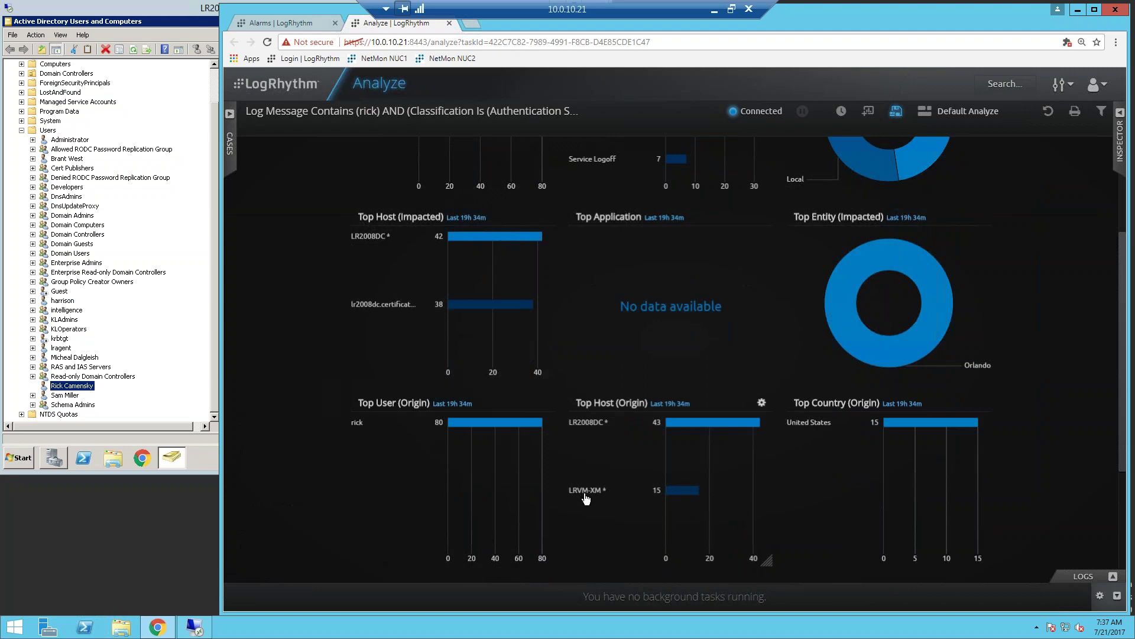
{"action": "left_click", "coordinate": [1114, 577]}
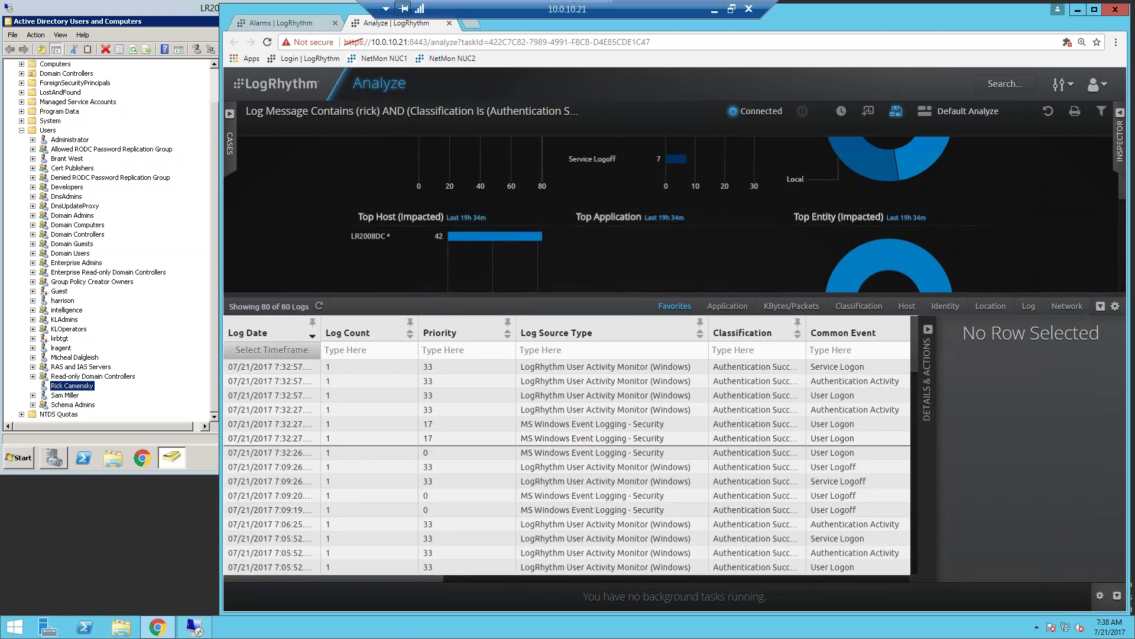
{"action": "left_click", "coordinate": [565, 450]}
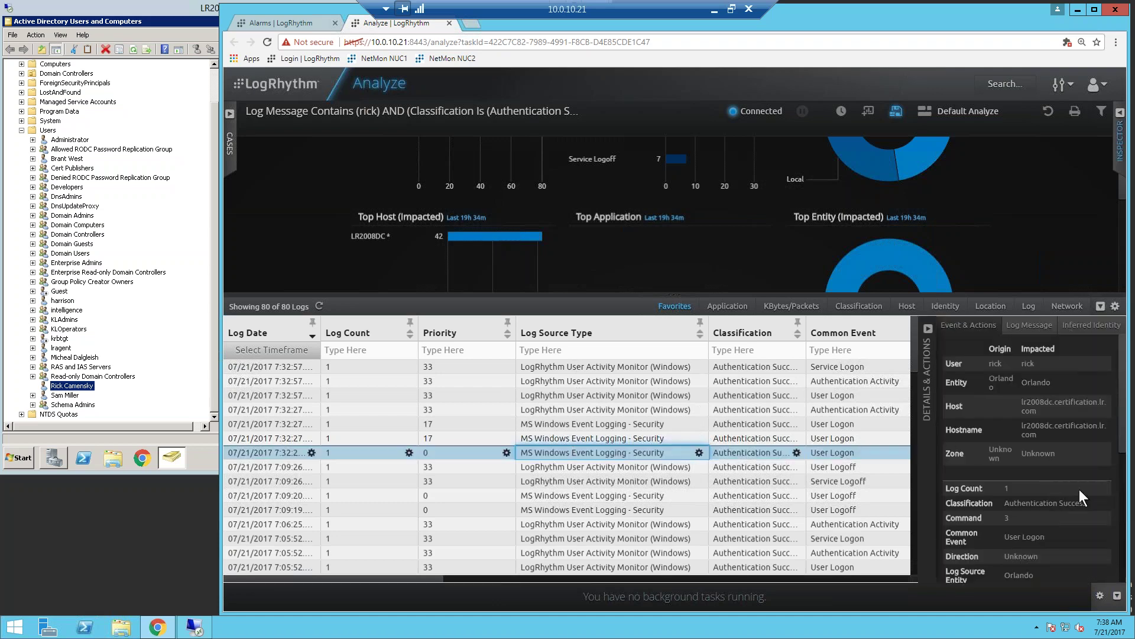
{"action": "left_click", "coordinate": [1023, 324]}
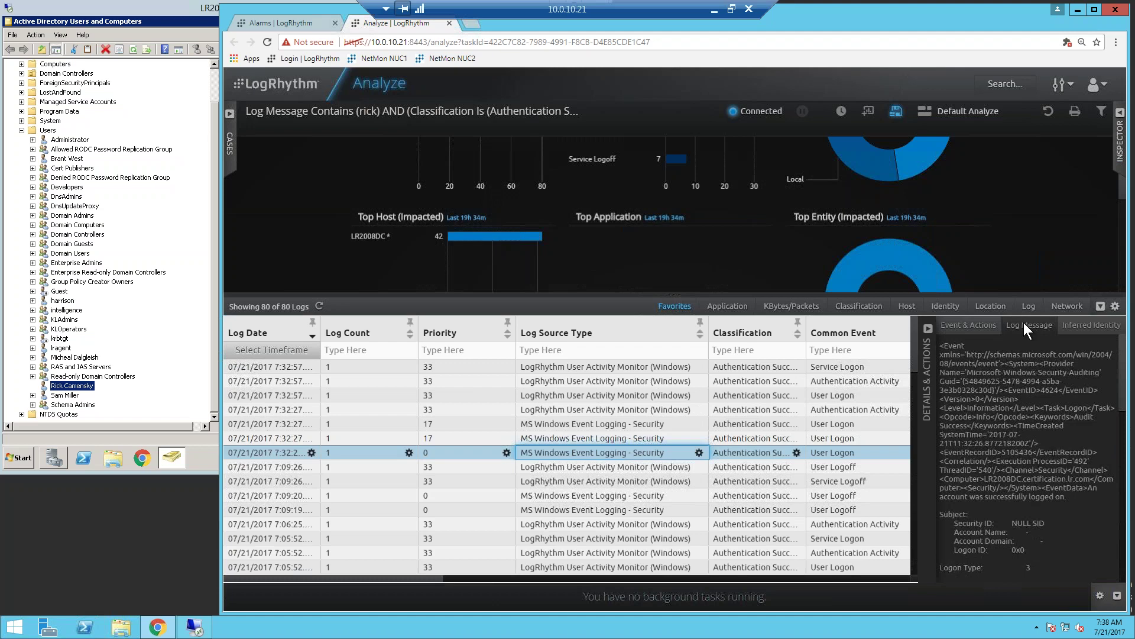
{"action": "left_click", "coordinate": [1101, 306]}
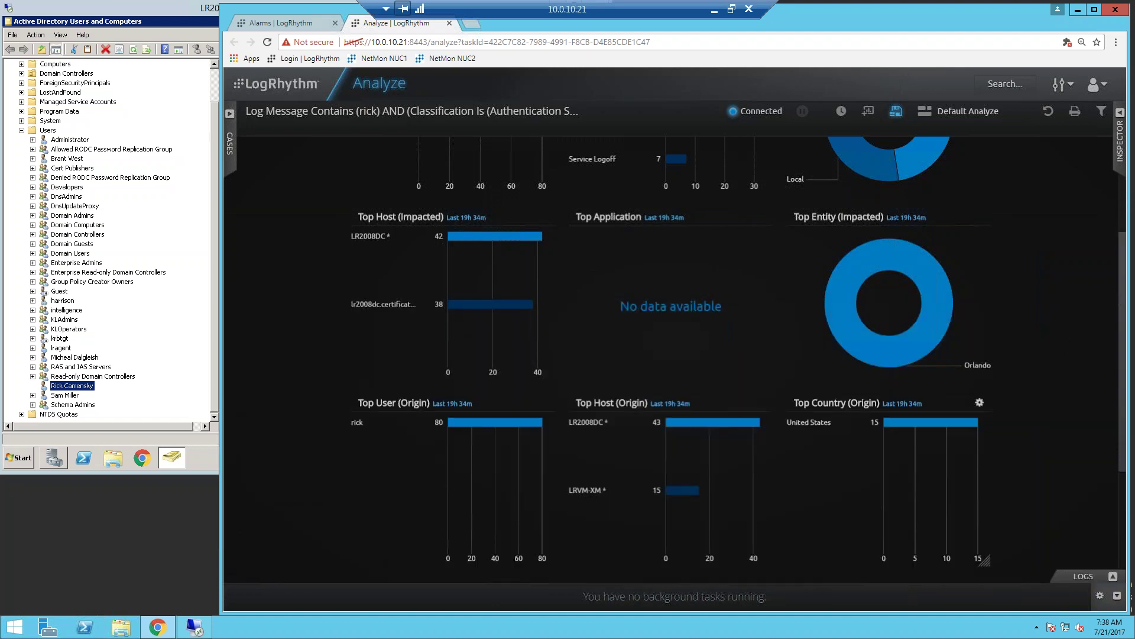
{"action": "scroll", "coordinate": [828, 396], "scroll_direction": "up", "scroll_amount": 3}
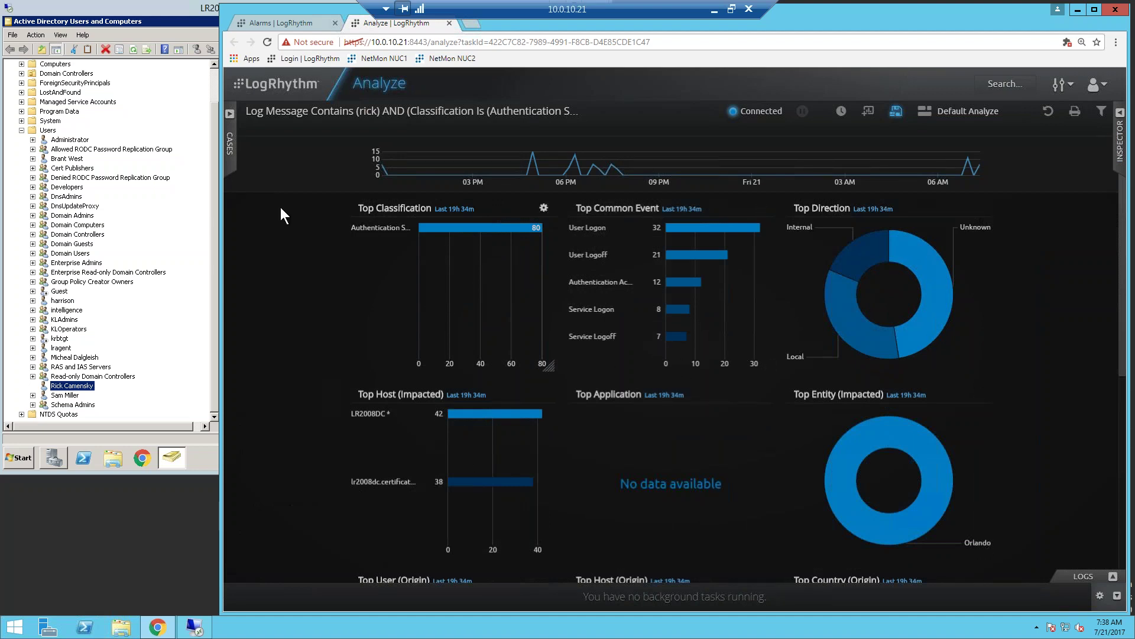
Add the search's logs to the current case with the description "Last 24 hour access" and tag the case Bad User
{"action": "left_click", "coordinate": [230, 114]}
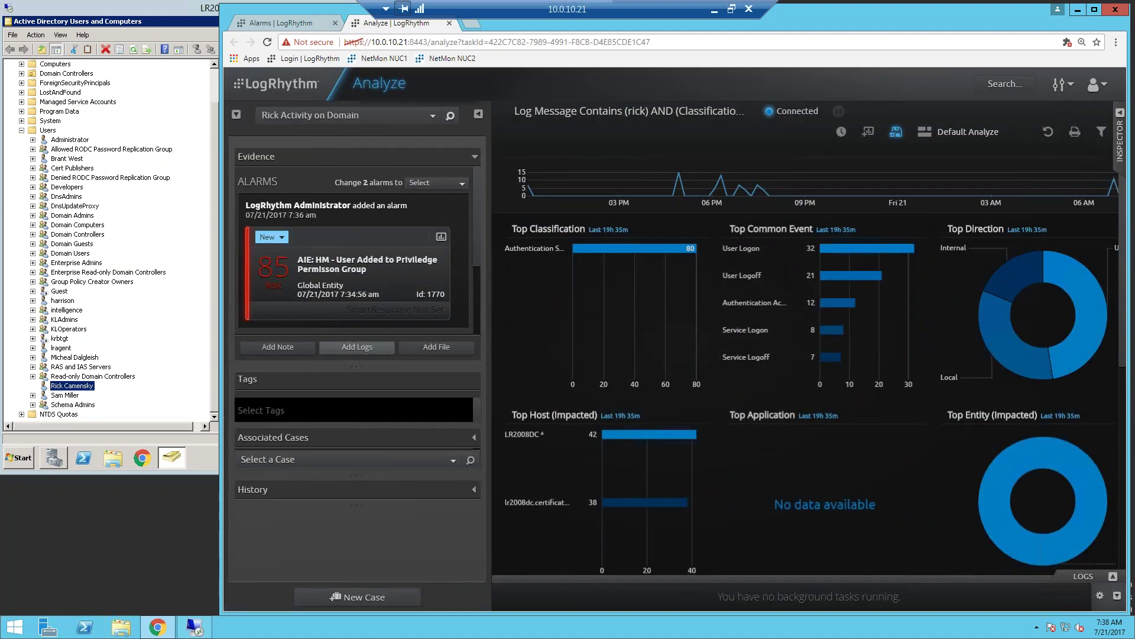
{"action": "left_click", "coordinate": [381, 353]}
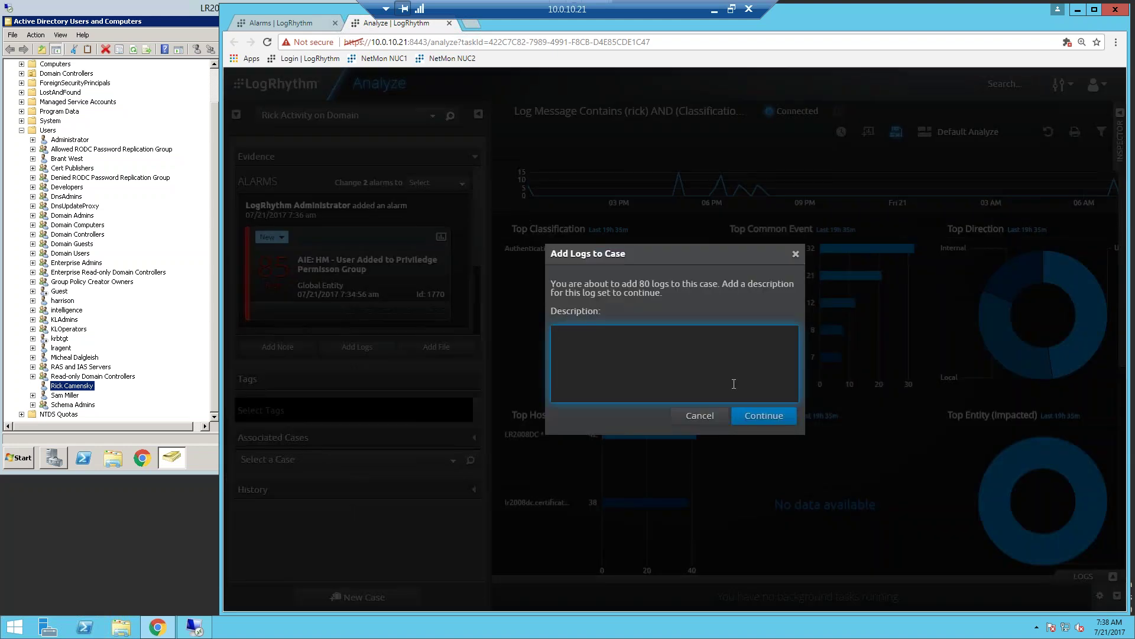
{"action": "type", "text": "Last 24 hour access"}
{"action": "left_click", "coordinate": [763, 415]}
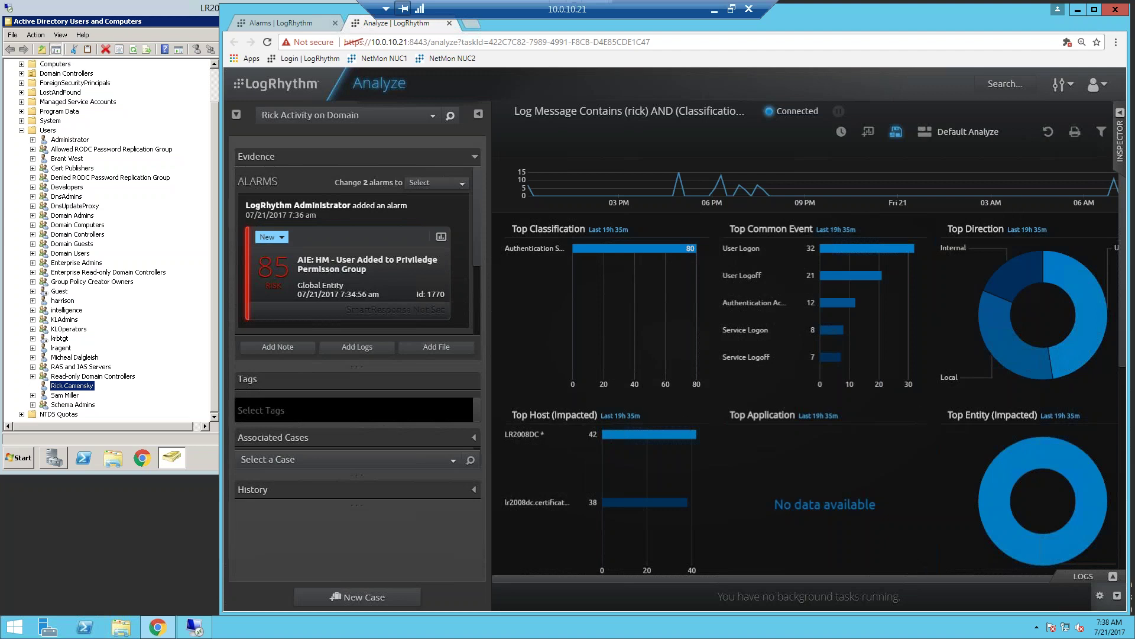
{"action": "left_click", "coordinate": [376, 411]}
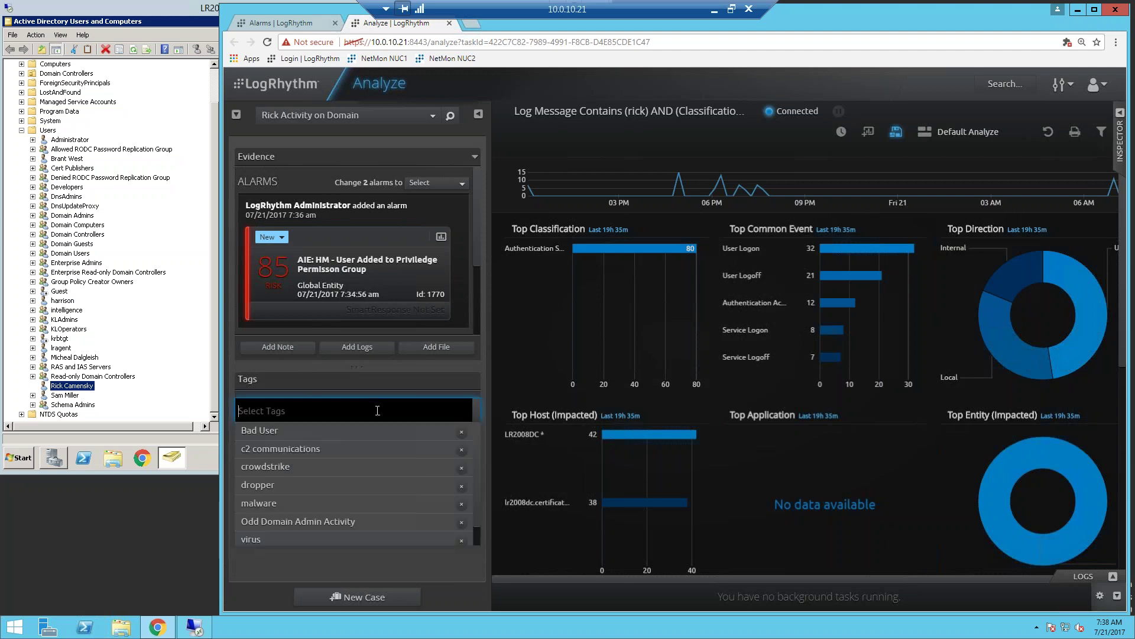
{"action": "left_click", "coordinate": [336, 435]}
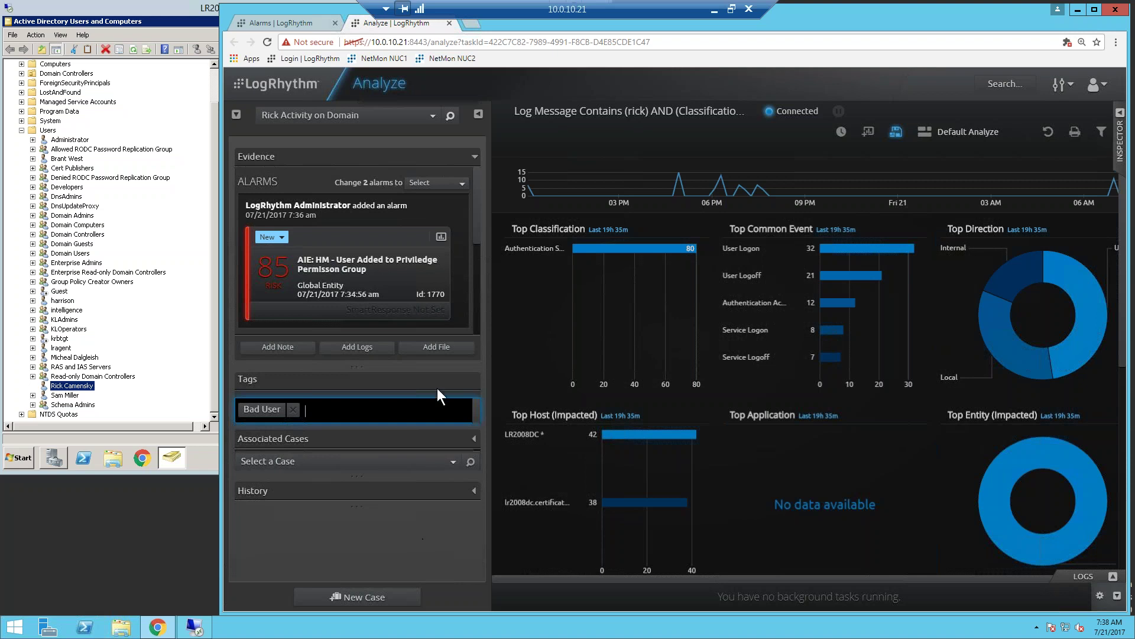
Upload the PCAP capture file from the Downloads folder to the current case as evidence, leaving the description blank
{"action": "left_click", "coordinate": [437, 348]}
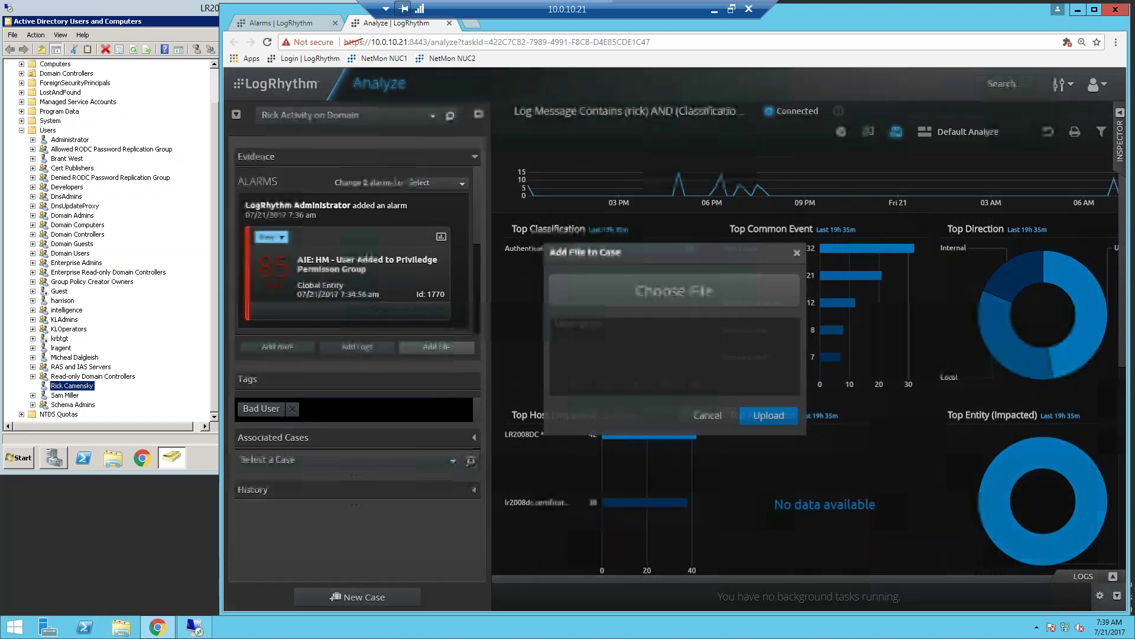
{"action": "left_click", "coordinate": [674, 291]}
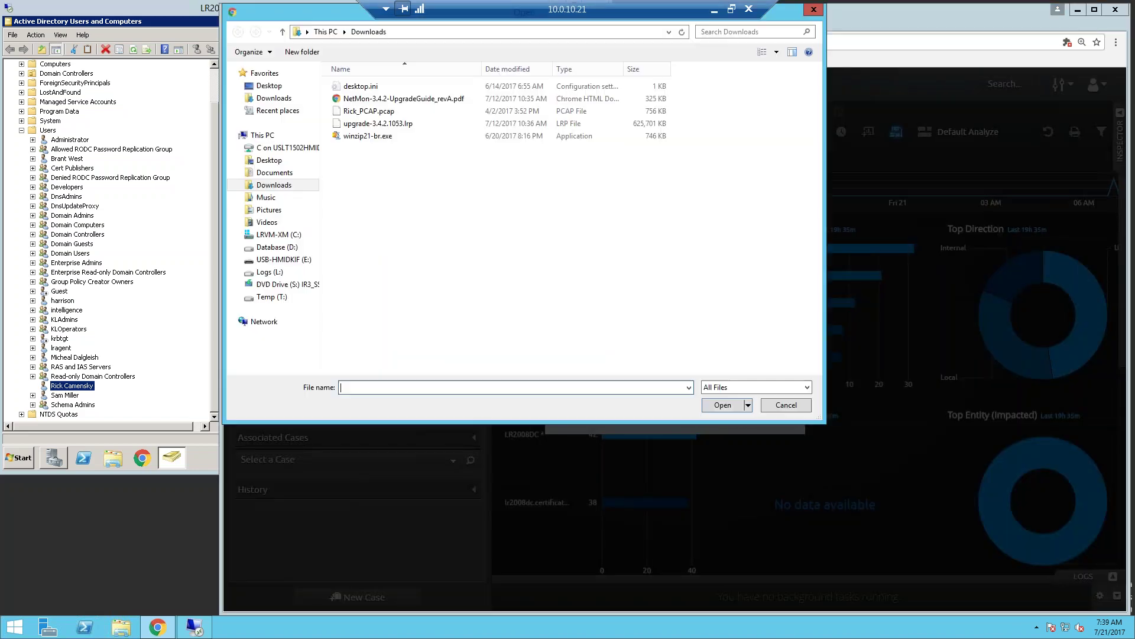
{"action": "left_click", "coordinate": [372, 111]}
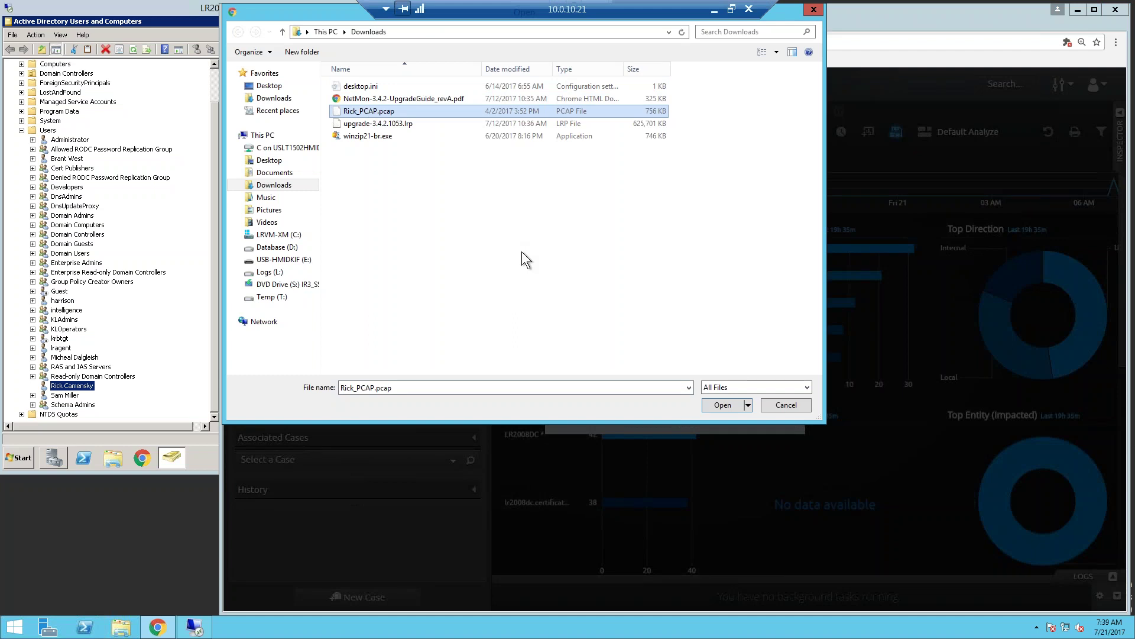
{"action": "left_click", "coordinate": [724, 405]}
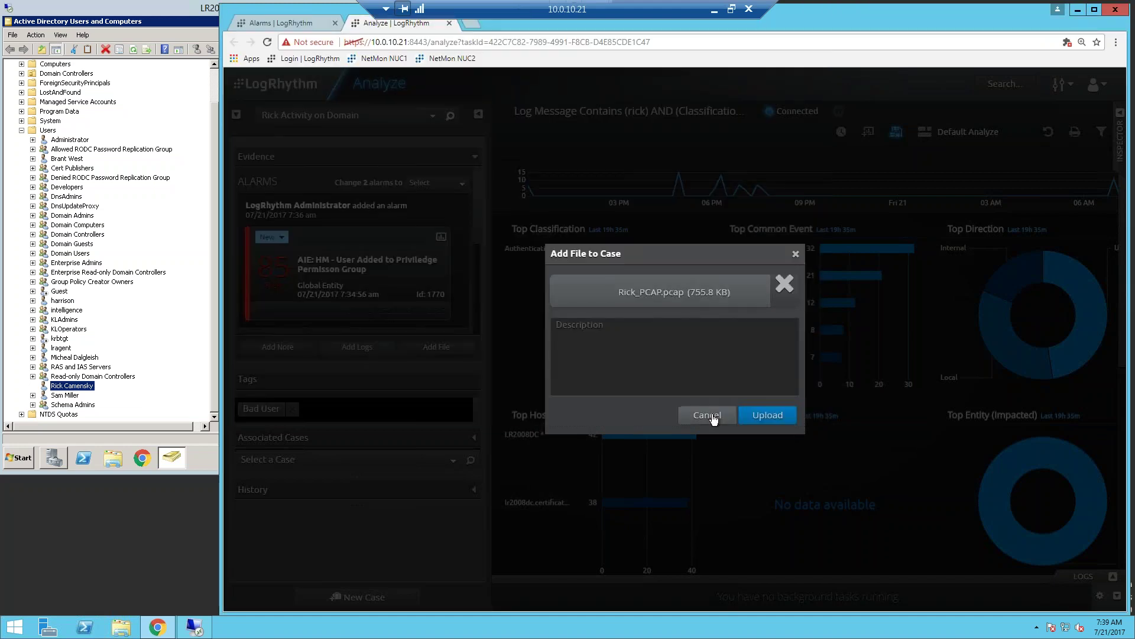
{"action": "left_click", "coordinate": [766, 419]}
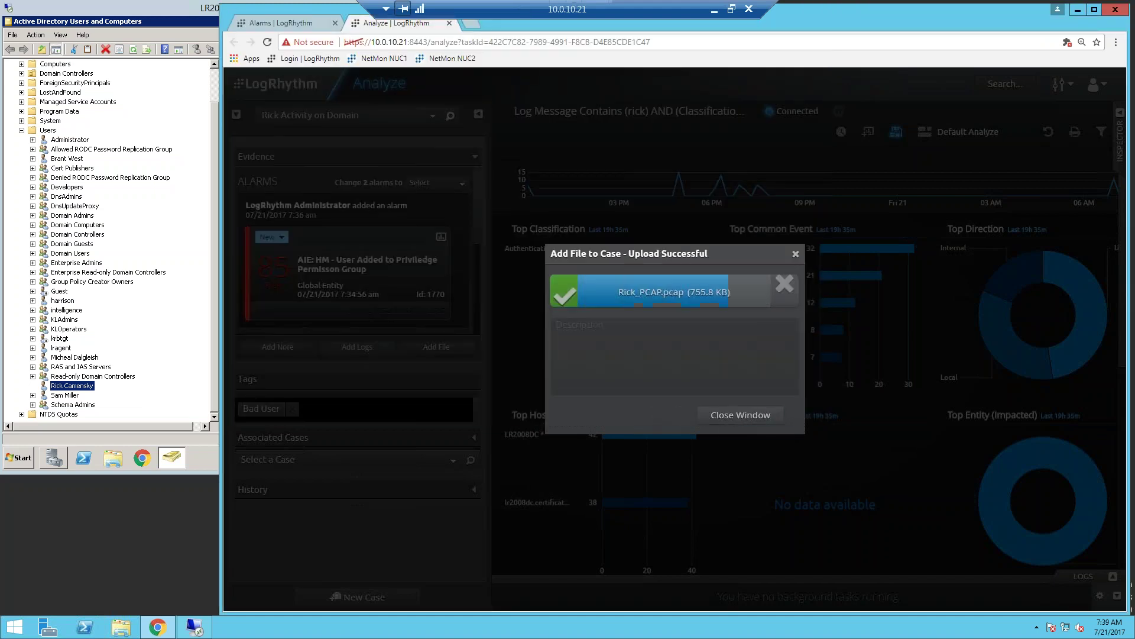
{"action": "left_click", "coordinate": [755, 414]}
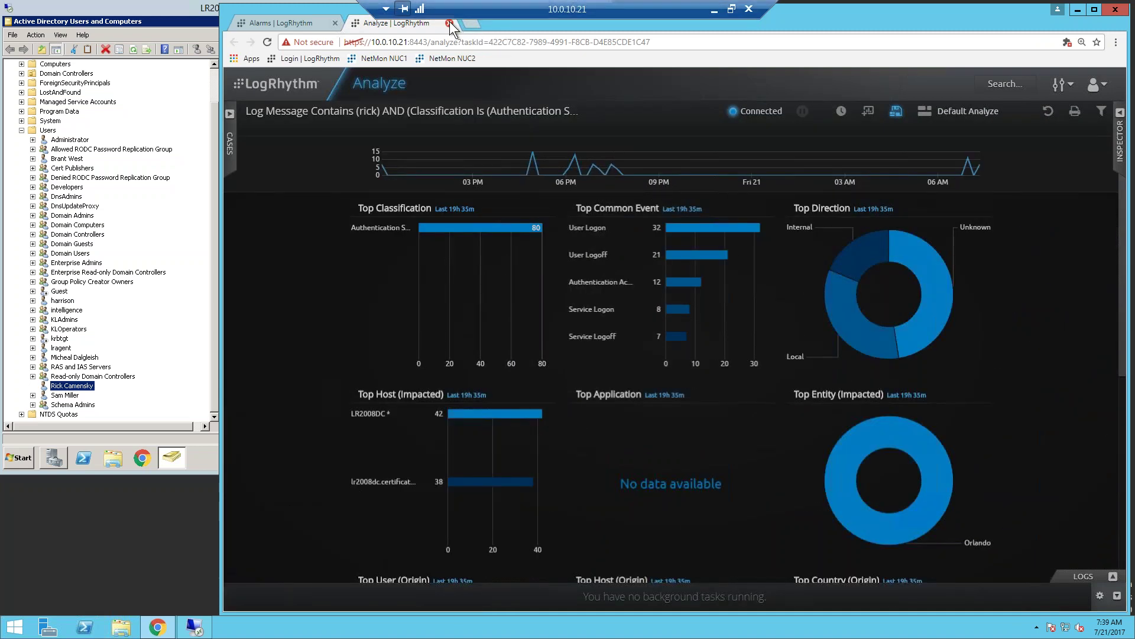
Close the search results and inspect the details of the Priviledged User Logged In and User Added to Priviledge Permisson Group alarms
{"action": "left_click", "coordinate": [450, 23]}
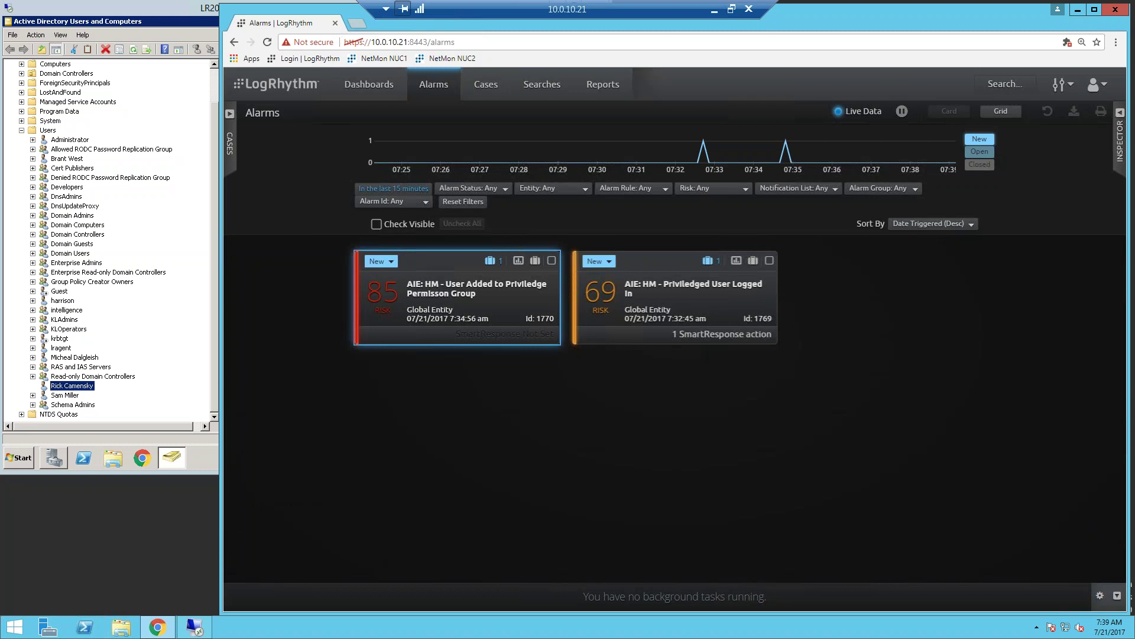
{"action": "left_click", "coordinate": [677, 287]}
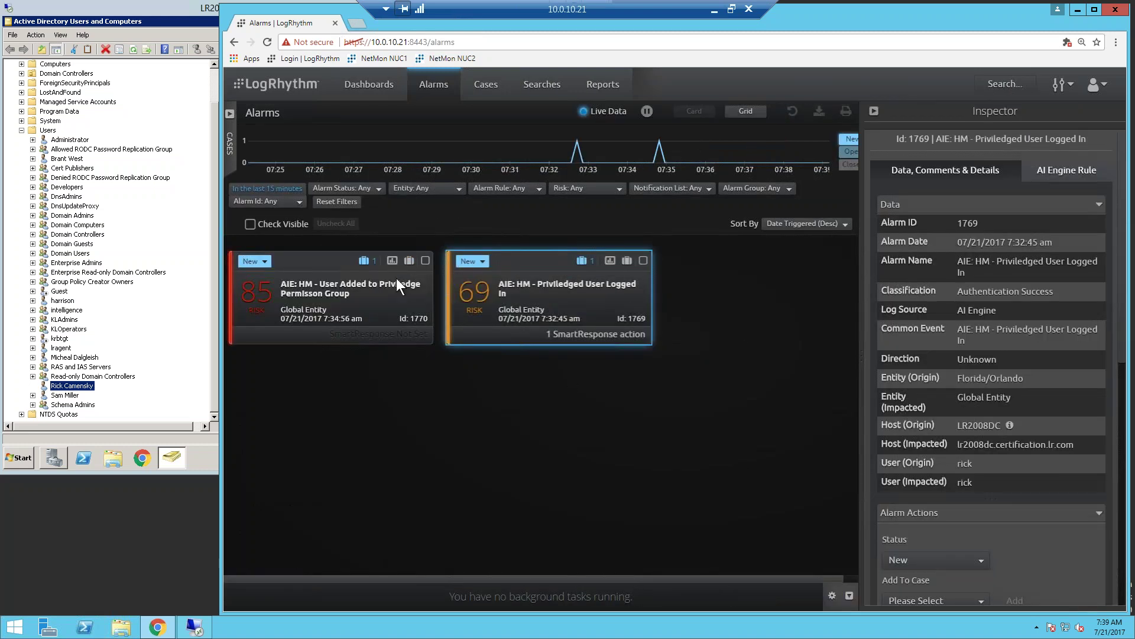
{"action": "left_click", "coordinate": [396, 287]}
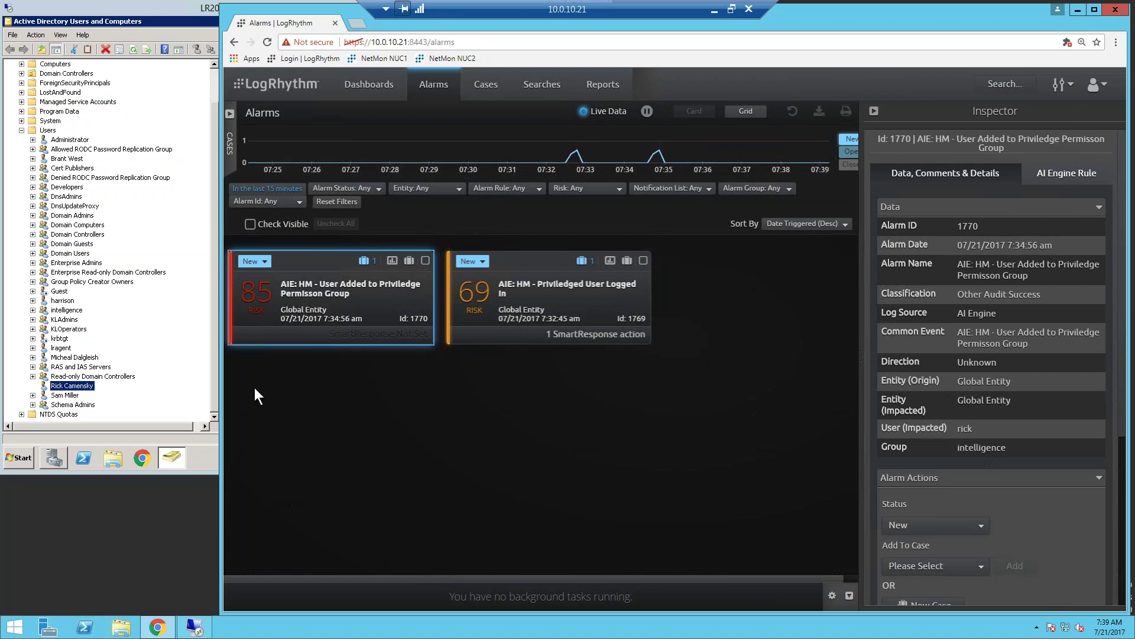
Switch to the LR2008DC remote desktop, run the Firefox Setup 54.0.1 shortcut as administrator and allow it to make changes
{"action": "left_click", "coordinate": [157, 376]}
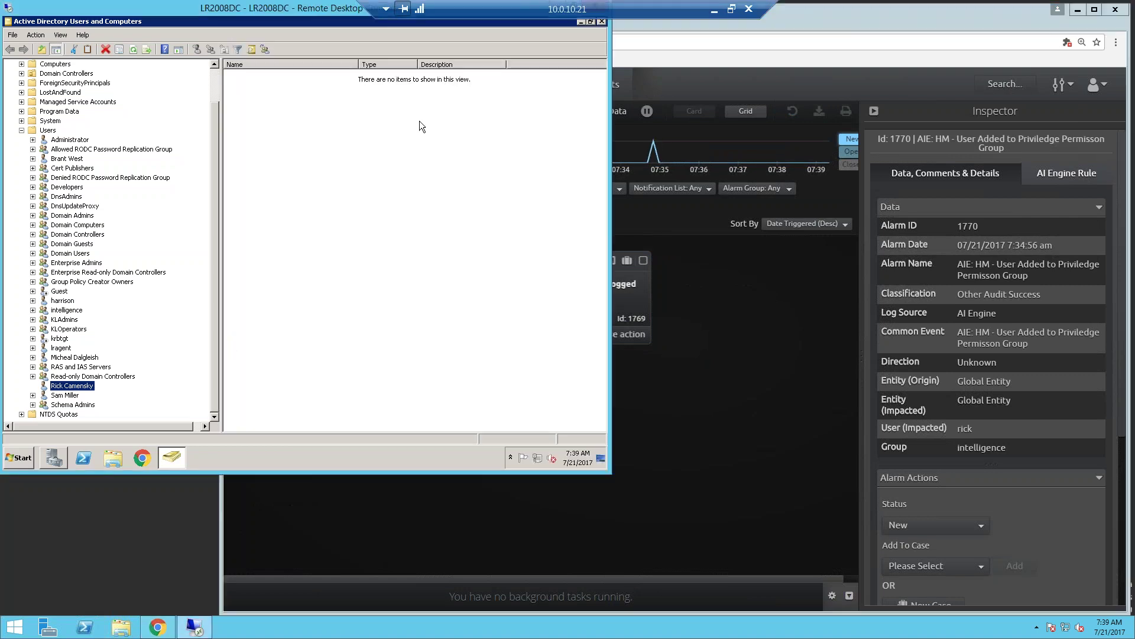
{"action": "left_click", "coordinate": [580, 22]}
{"action": "right_click", "coordinate": [23, 180]}
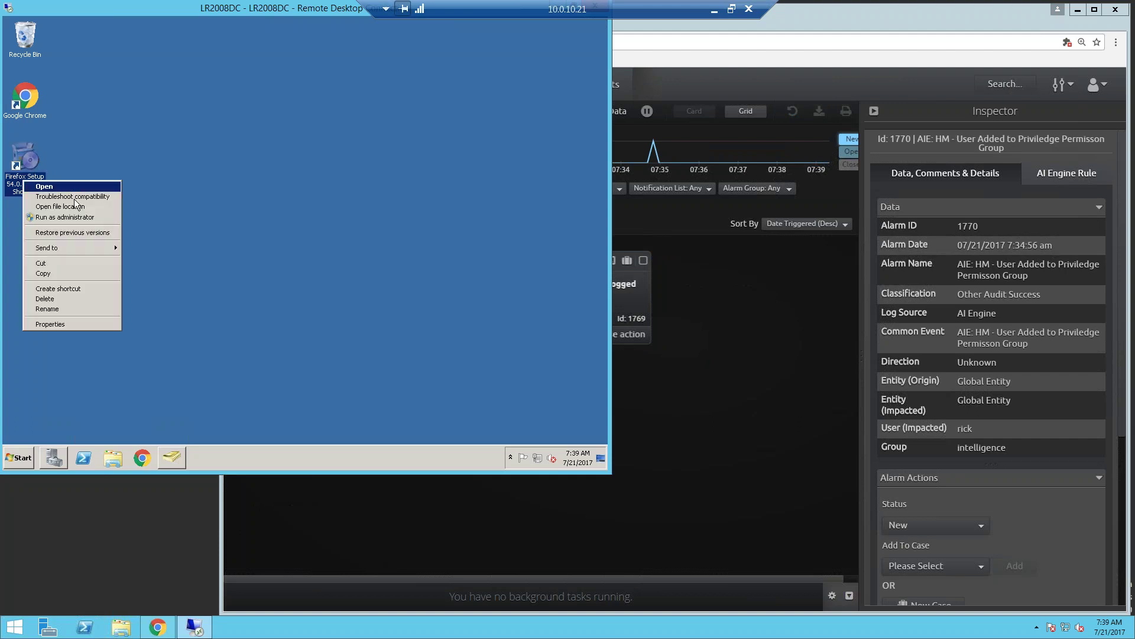
{"action": "left_click", "coordinate": [60, 218]}
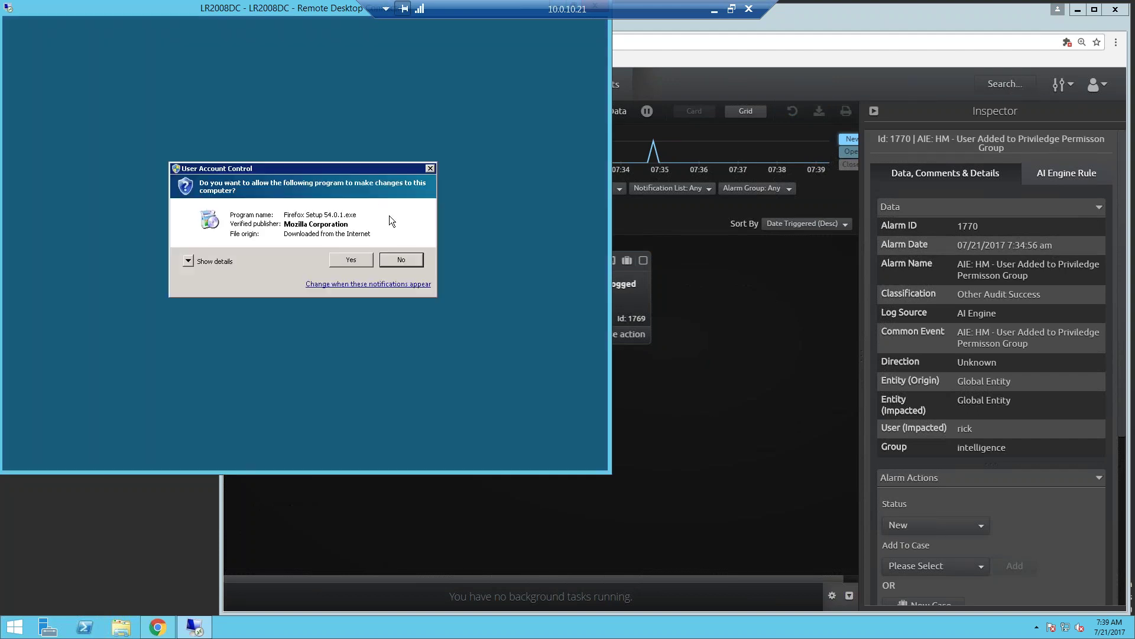
{"action": "left_click", "coordinate": [353, 260]}
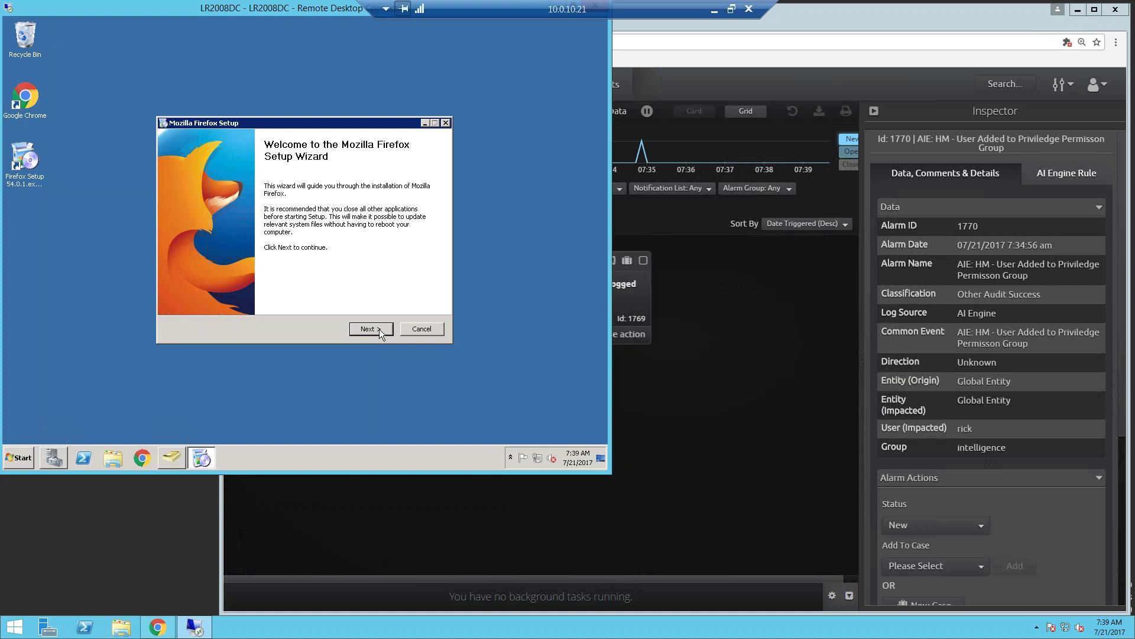
Install Mozilla Firefox with the Standard setup type and finish the setup wizard
{"action": "left_click", "coordinate": [380, 333]}
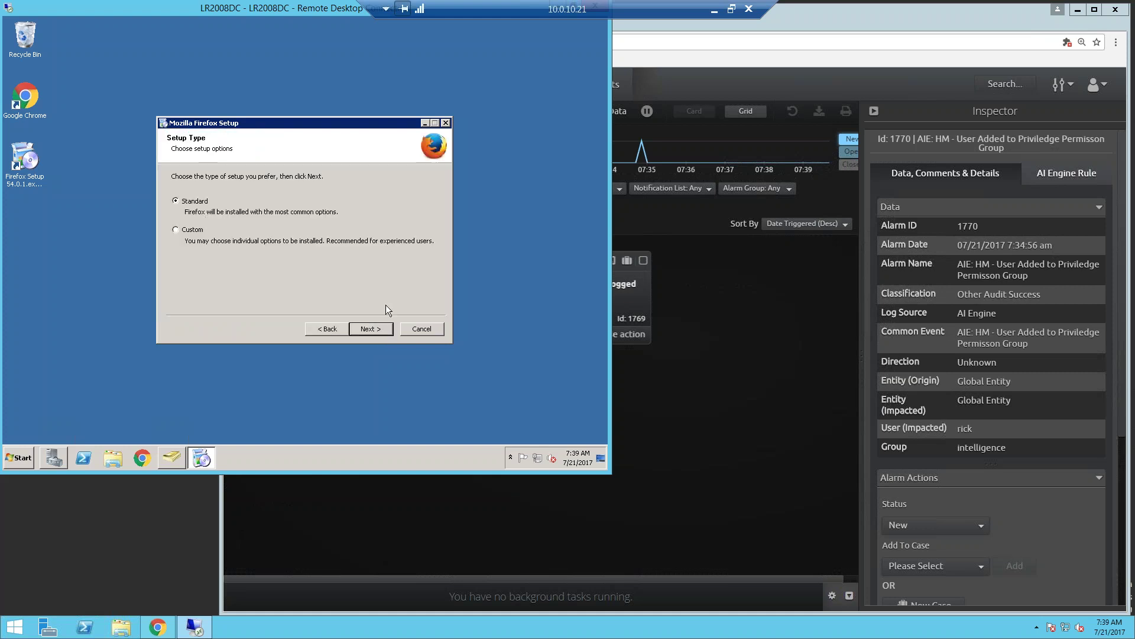
{"action": "left_click", "coordinate": [372, 333]}
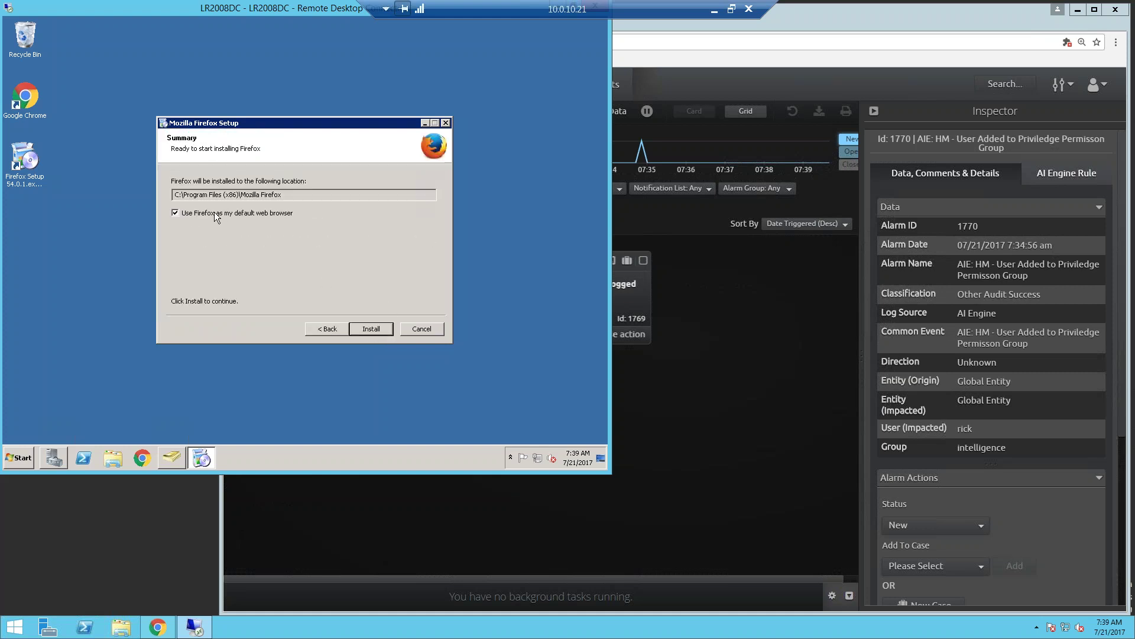
{"action": "left_click", "coordinate": [373, 327]}
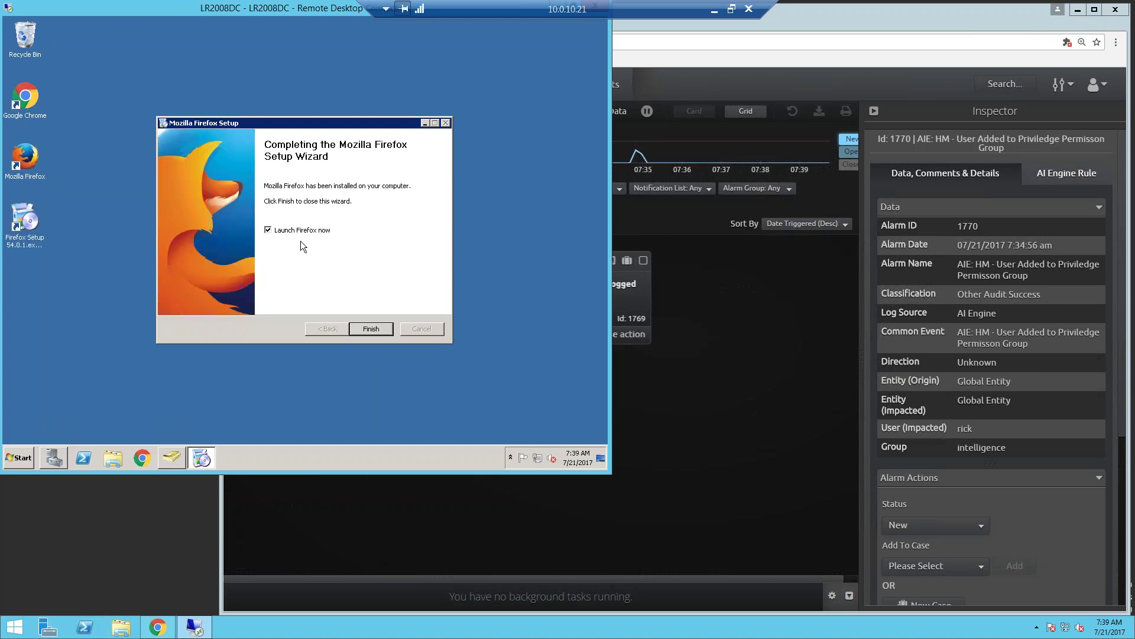
{"action": "left_click", "coordinate": [368, 331]}
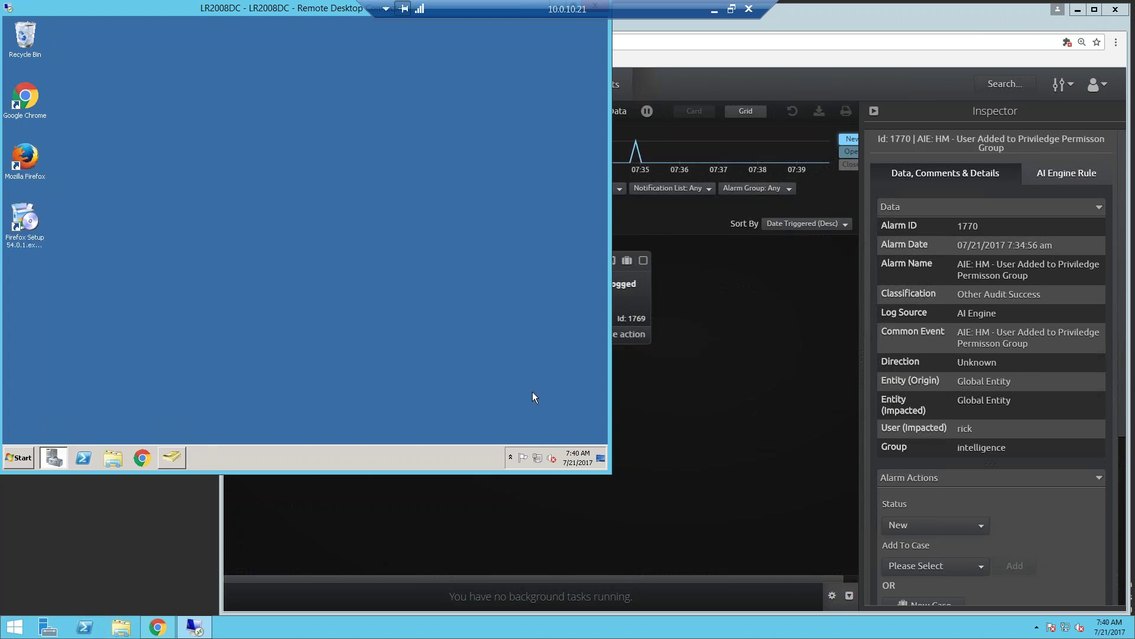
Switch back to the LogRhythm alarms and examine the impacted host, user and process name of the Software Installed alarm
{"action": "left_click", "coordinate": [672, 456]}
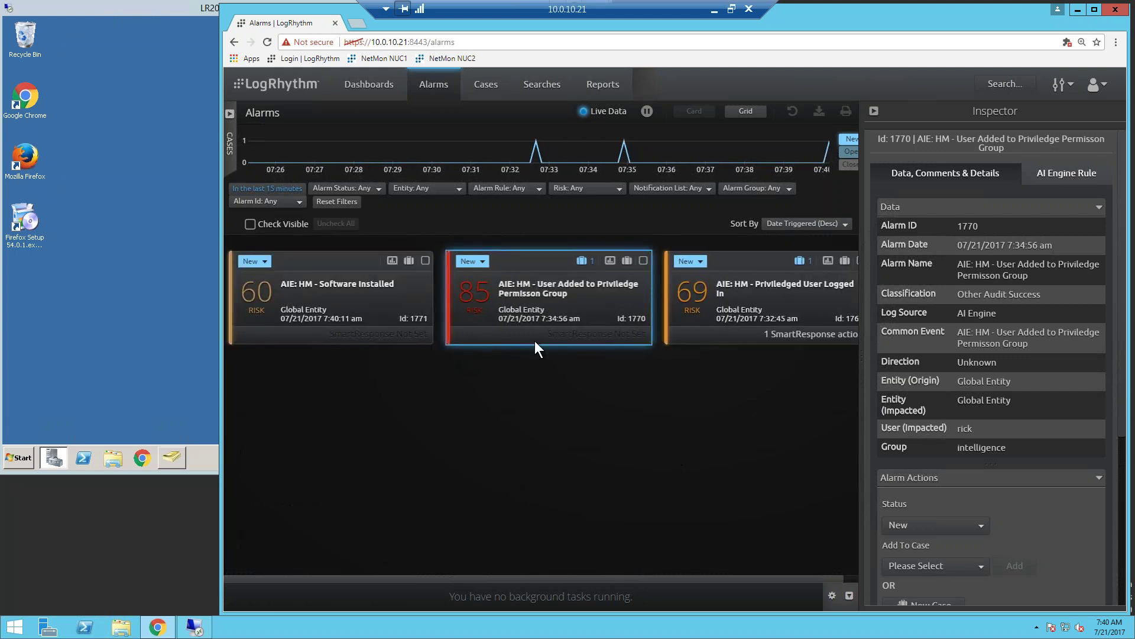
{"action": "left_click", "coordinate": [347, 287]}
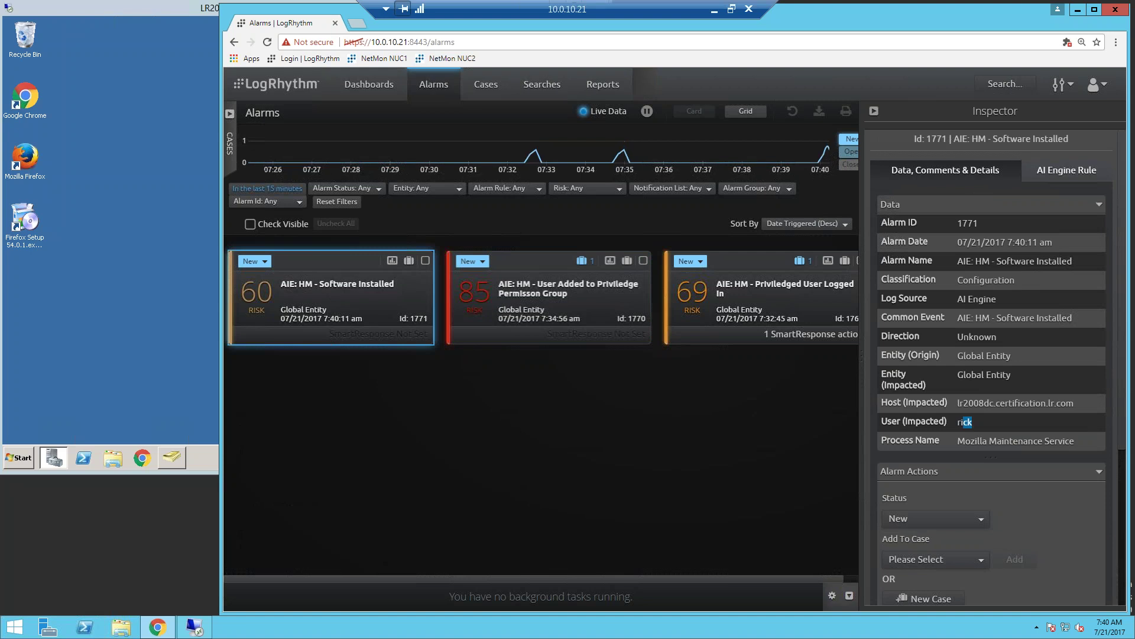
{"action": "left_click_drag", "start_coordinate": [967, 403], "coordinate": [984, 402]}
{"action": "left_click_drag", "start_coordinate": [958, 441], "coordinate": [1082, 442]}
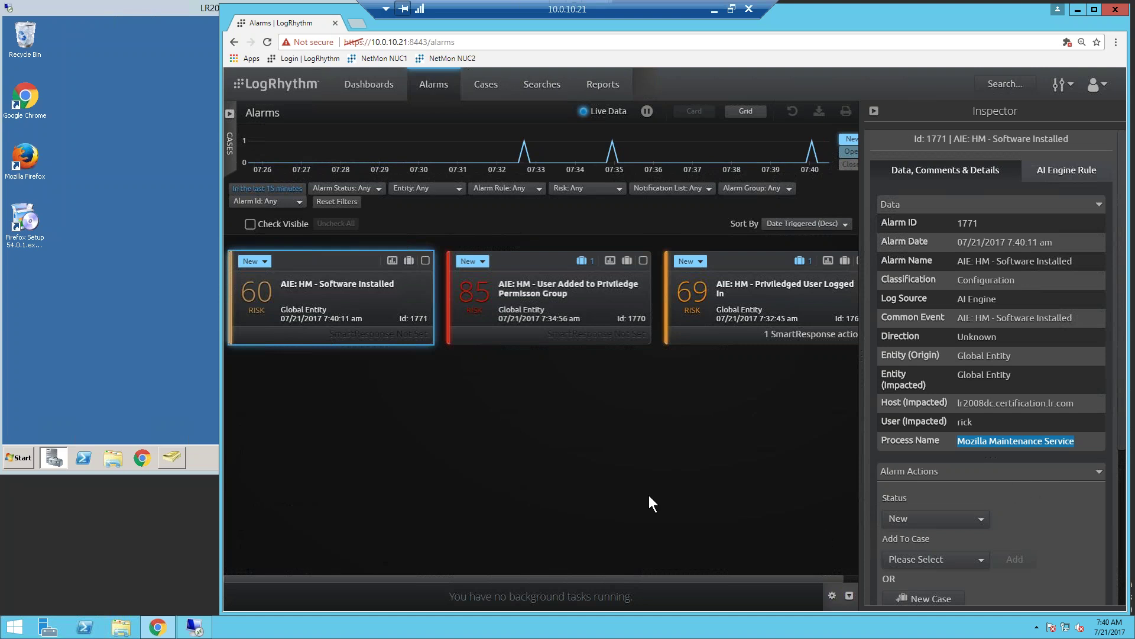
Add the Software Installed alarm to the current case and close its details
{"action": "left_click", "coordinate": [409, 260]}
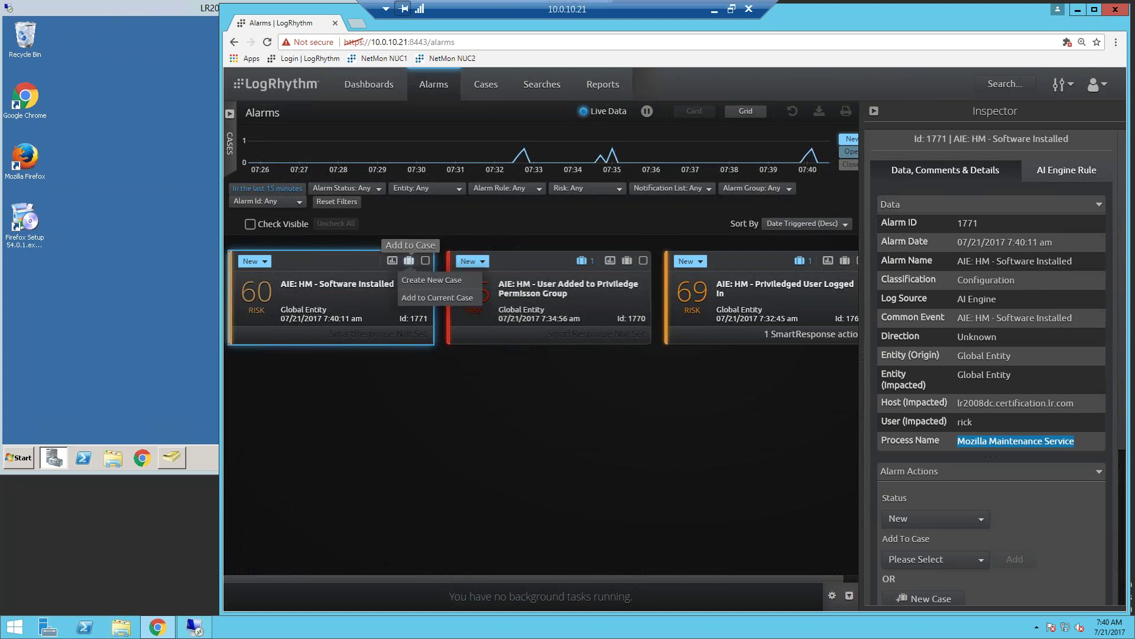
{"action": "left_click", "coordinate": [427, 298]}
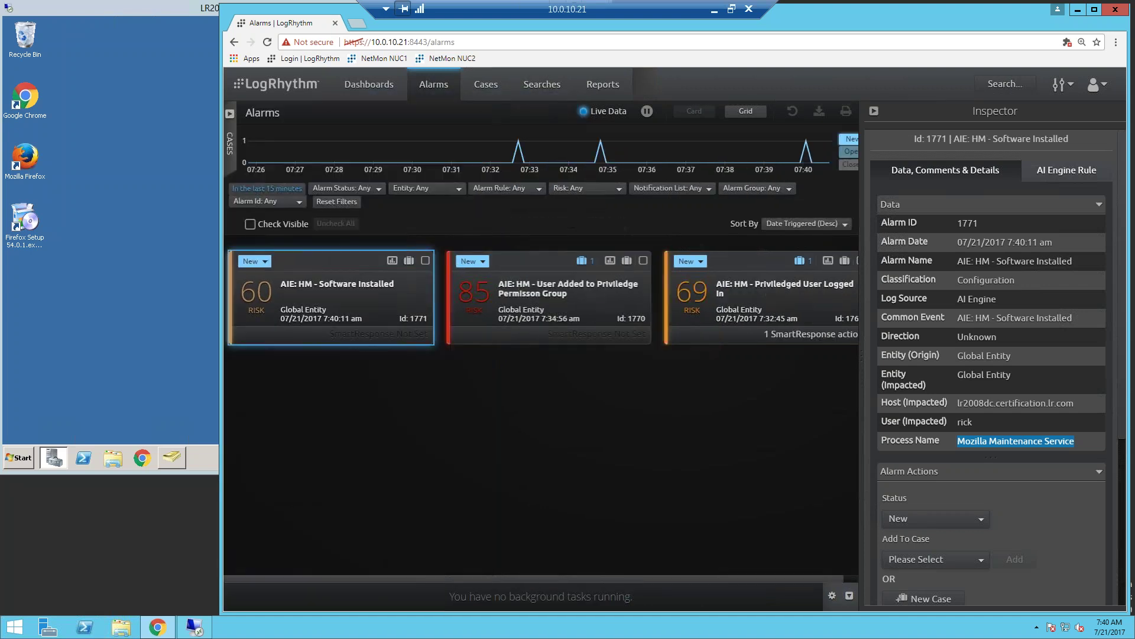
{"action": "left_click", "coordinate": [874, 111]}
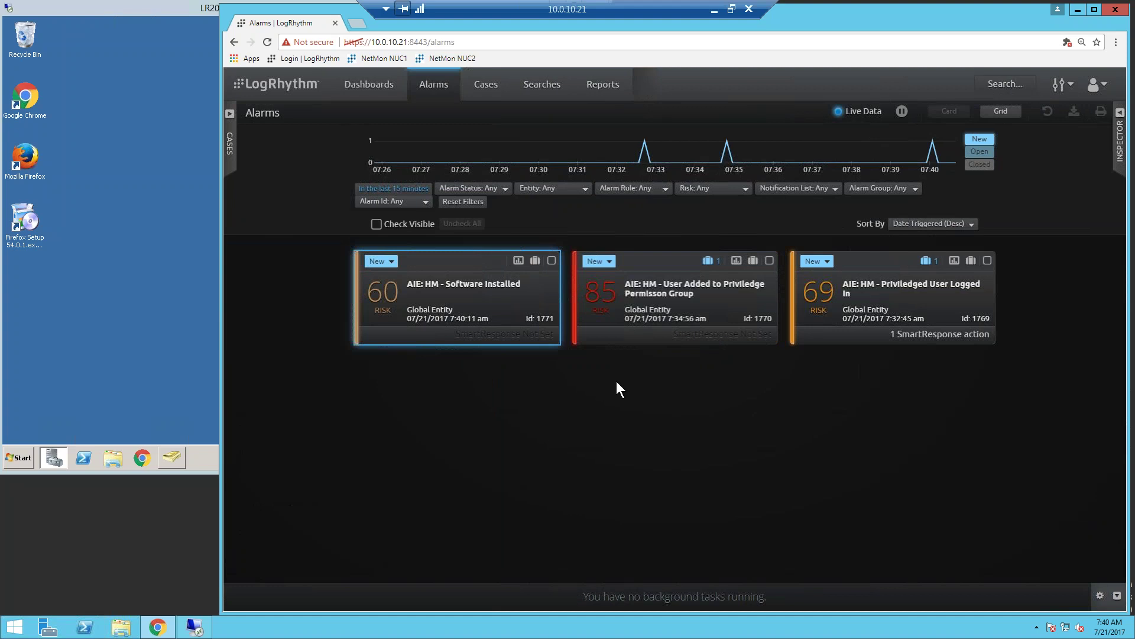
On the LR2008DC remote desktop, clear the Security log under Windows Logs in Server Manager's Event Viewer without saving its contents
{"action": "left_click", "coordinate": [190, 360]}
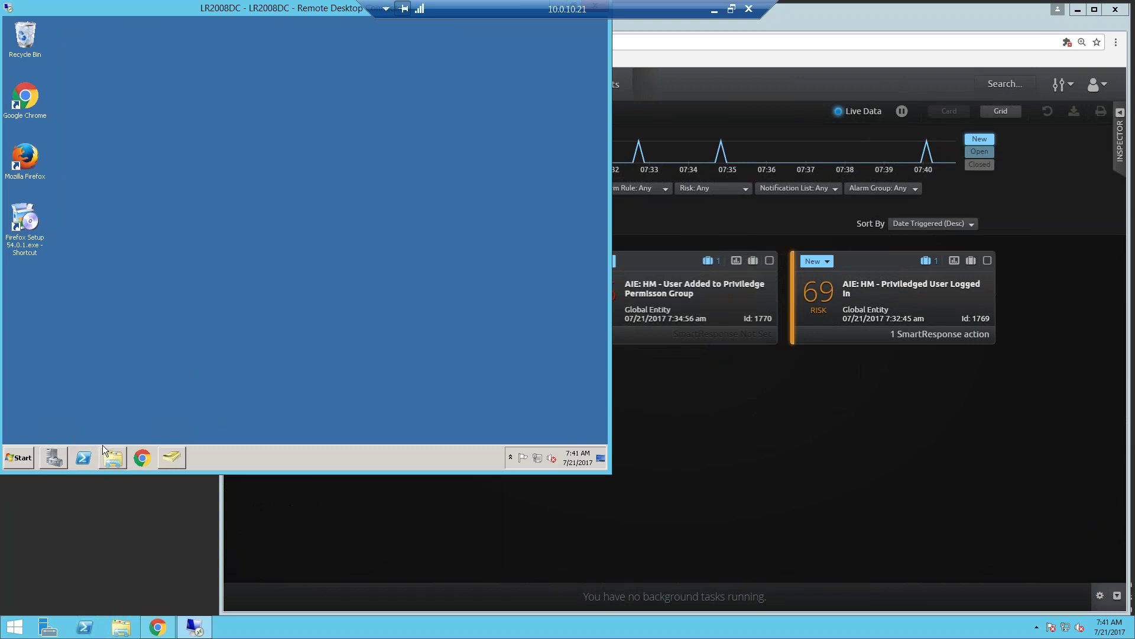
{"action": "left_click", "coordinate": [53, 457]}
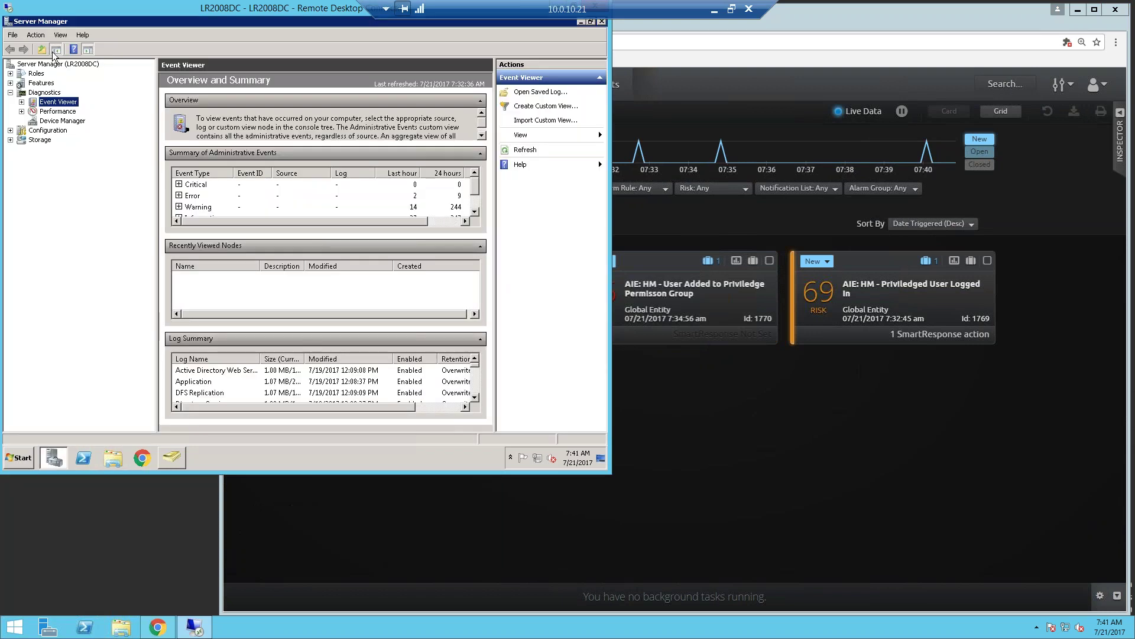
{"action": "left_click", "coordinate": [22, 102]}
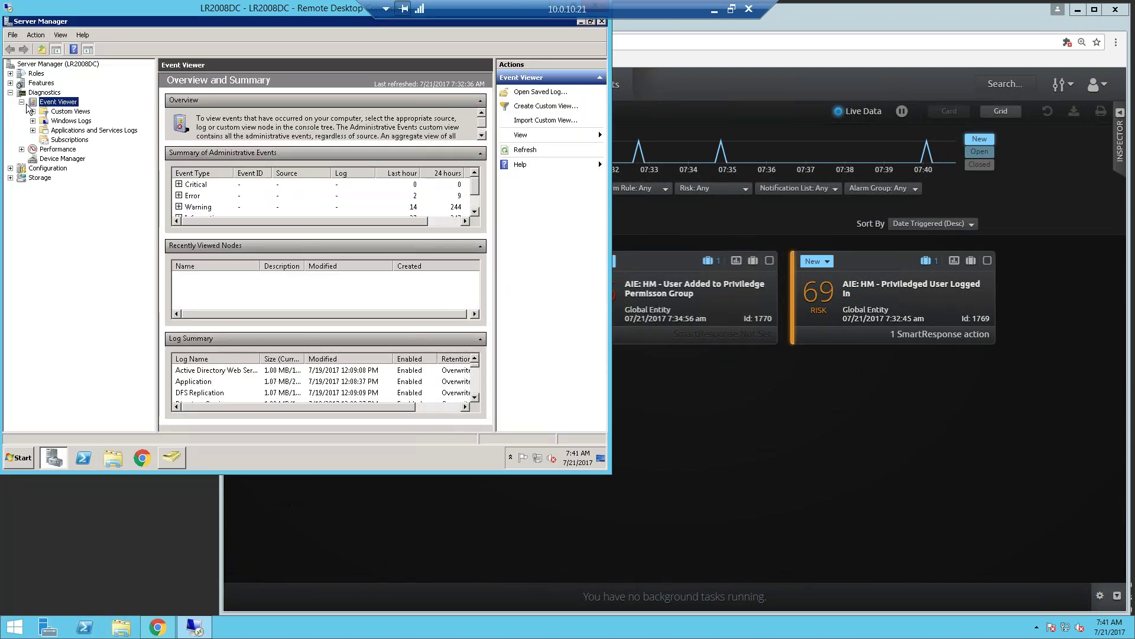
{"action": "left_click", "coordinate": [33, 120]}
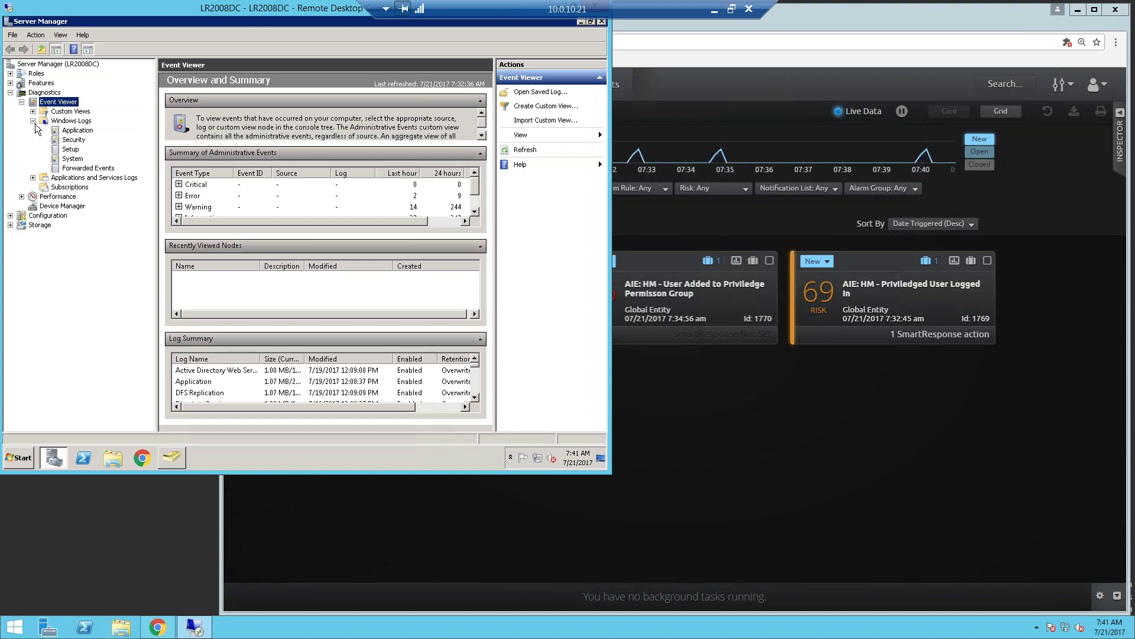
{"action": "left_click", "coordinate": [68, 140]}
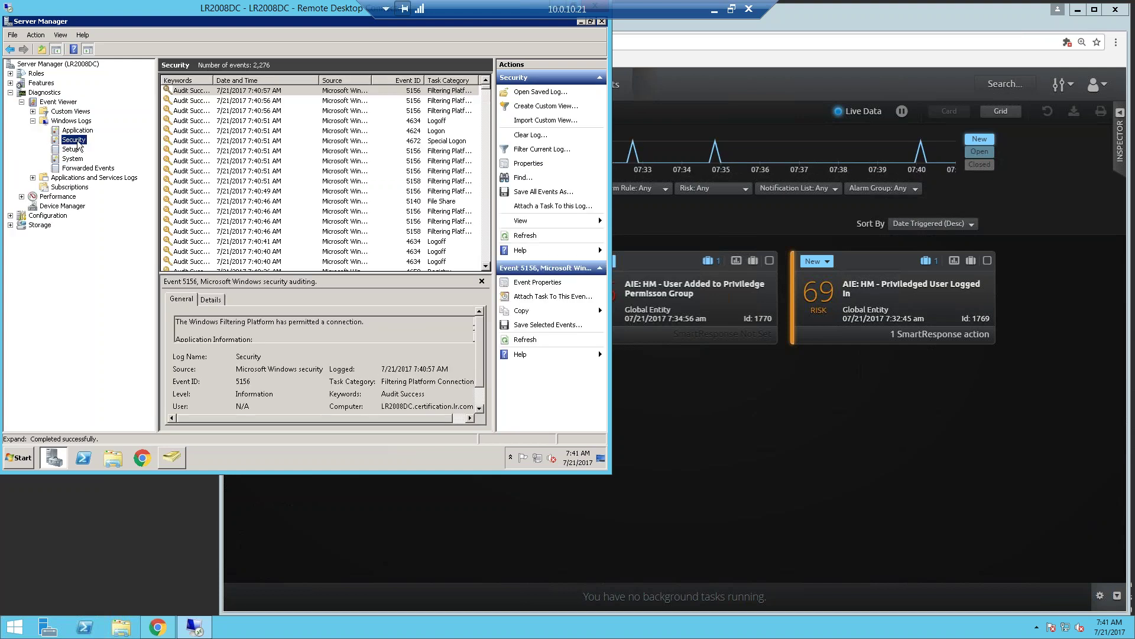
{"action": "right_click", "coordinate": [65, 141]}
{"action": "left_click", "coordinate": [112, 181]}
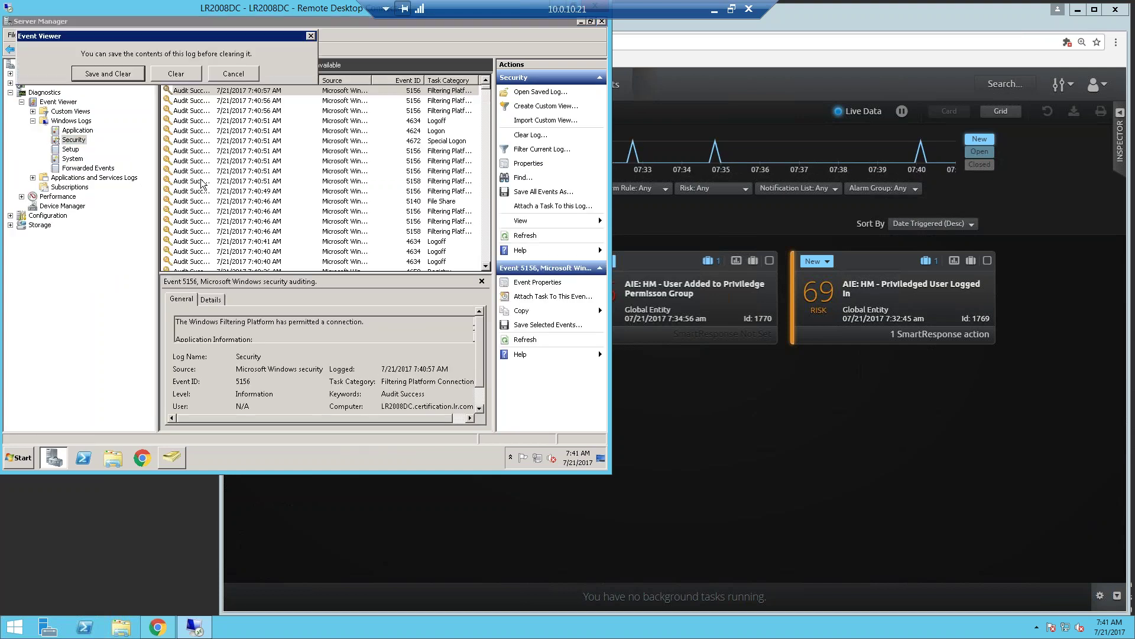
{"action": "left_click", "coordinate": [171, 70]}
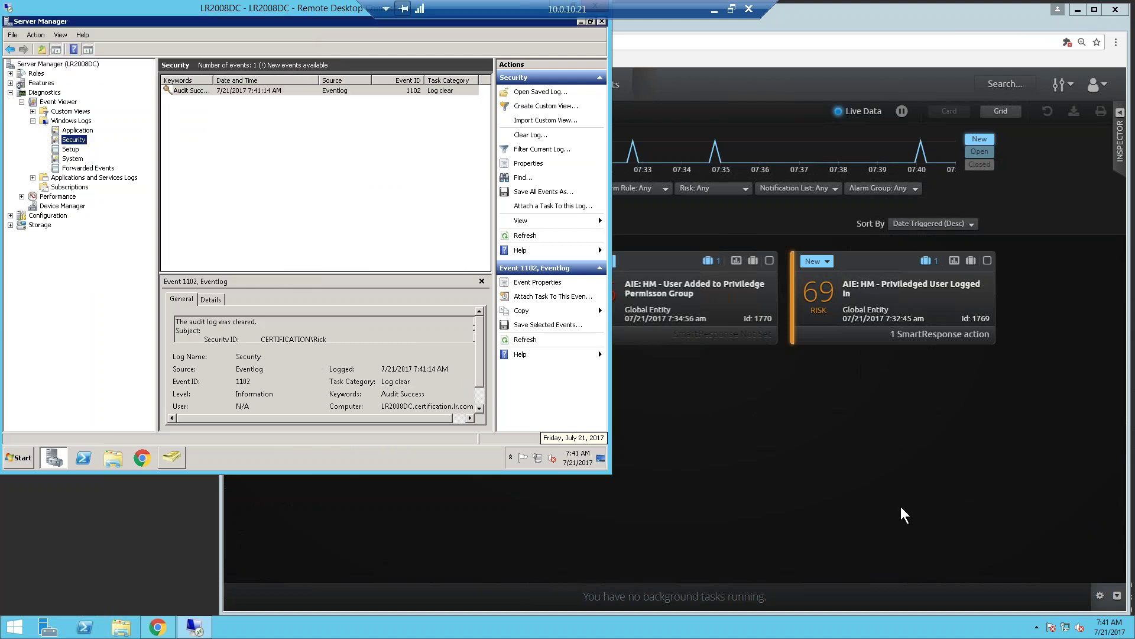
Return to the LogRhythm alarms, check the origin user of the Event Logs Cleared alarm and add that alarm to the current case
{"action": "left_click", "coordinate": [821, 497]}
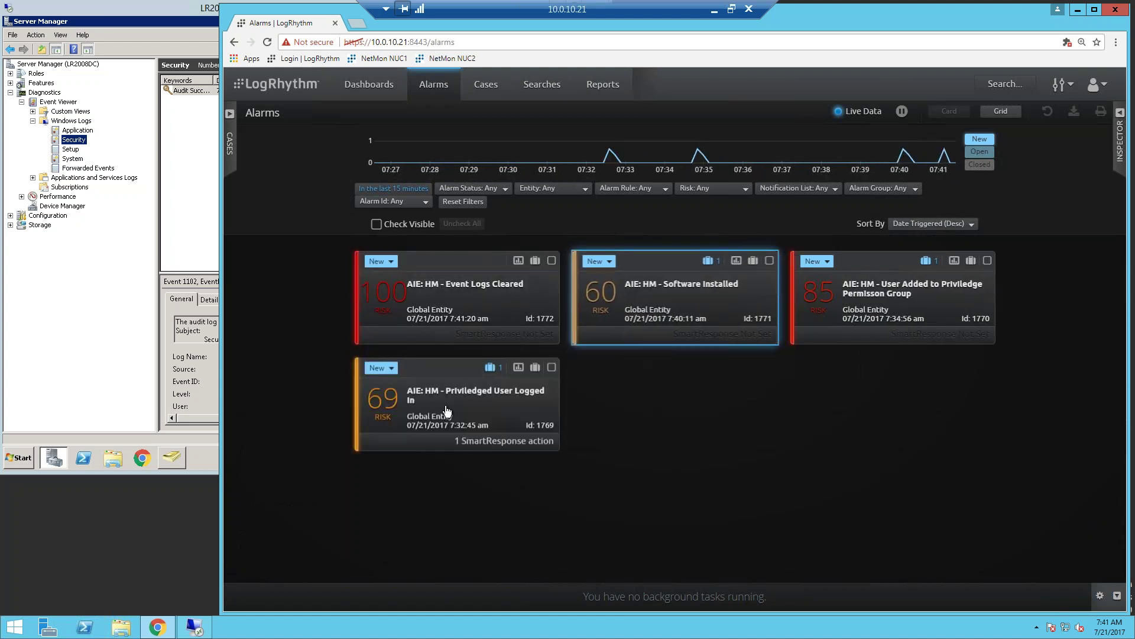
{"action": "left_click", "coordinate": [490, 290]}
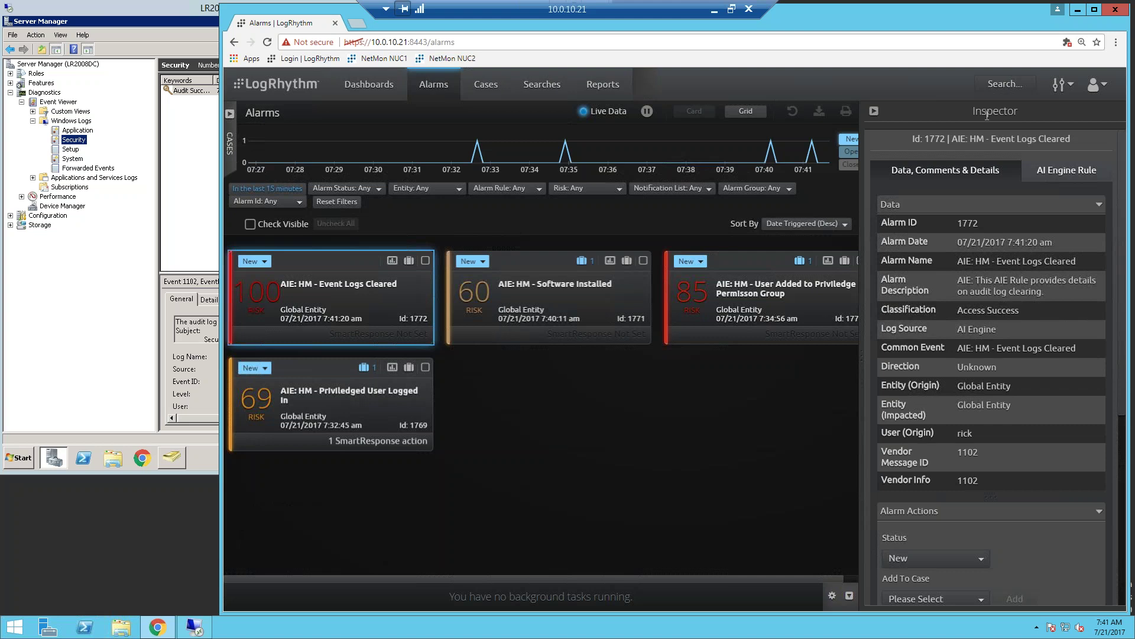
{"action": "left_click_drag", "start_coordinate": [960, 434], "coordinate": [975, 433]}
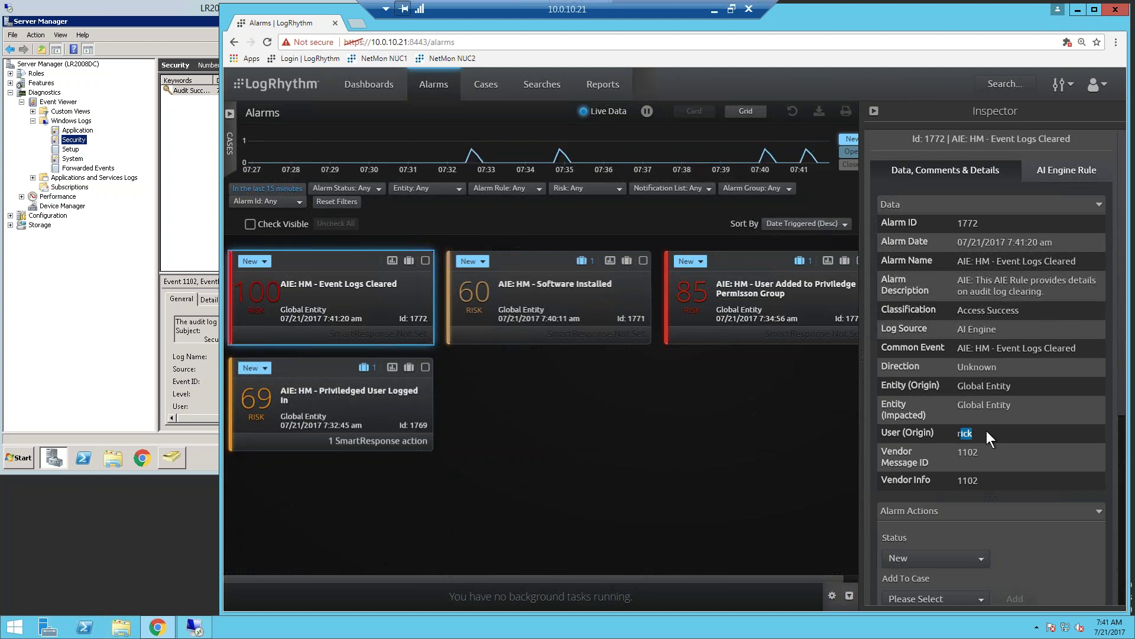
{"action": "left_click", "coordinate": [409, 260]}
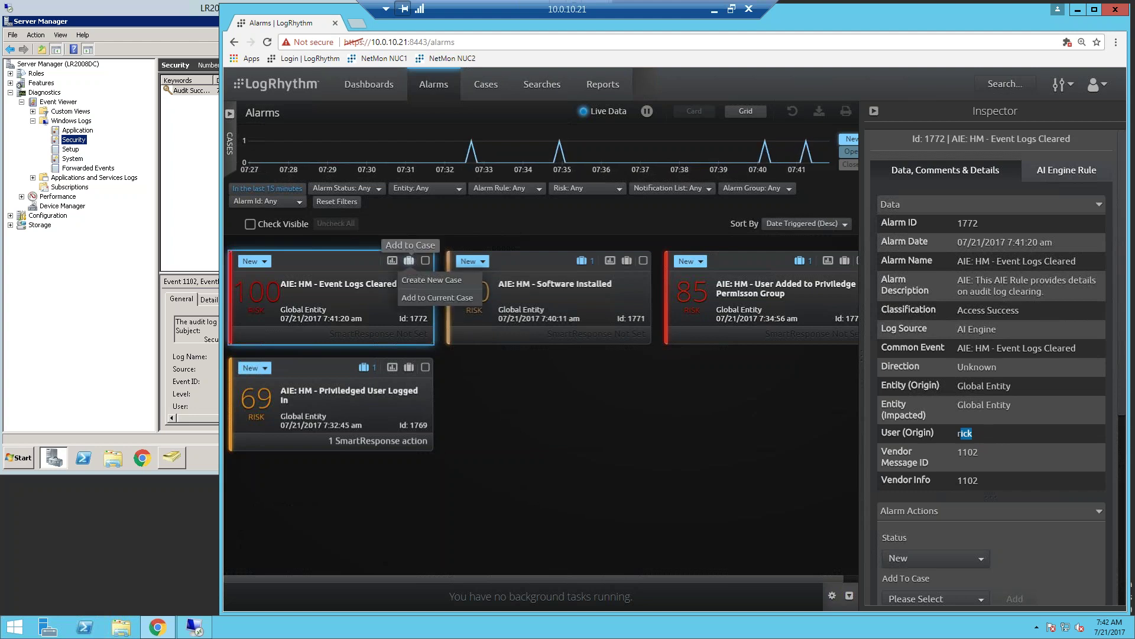
{"action": "left_click", "coordinate": [437, 298]}
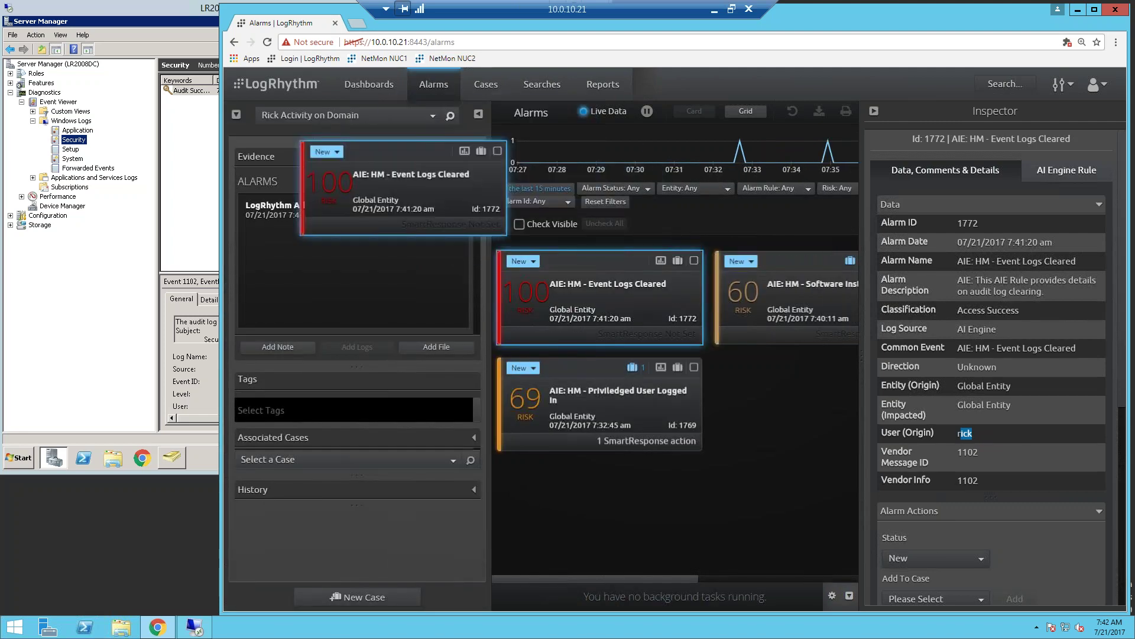
Collapse the case and alarm details, and approve the End RDP Session SmartResponse action of the Priviledged User Logged In alarm
{"action": "left_click", "coordinate": [478, 113]}
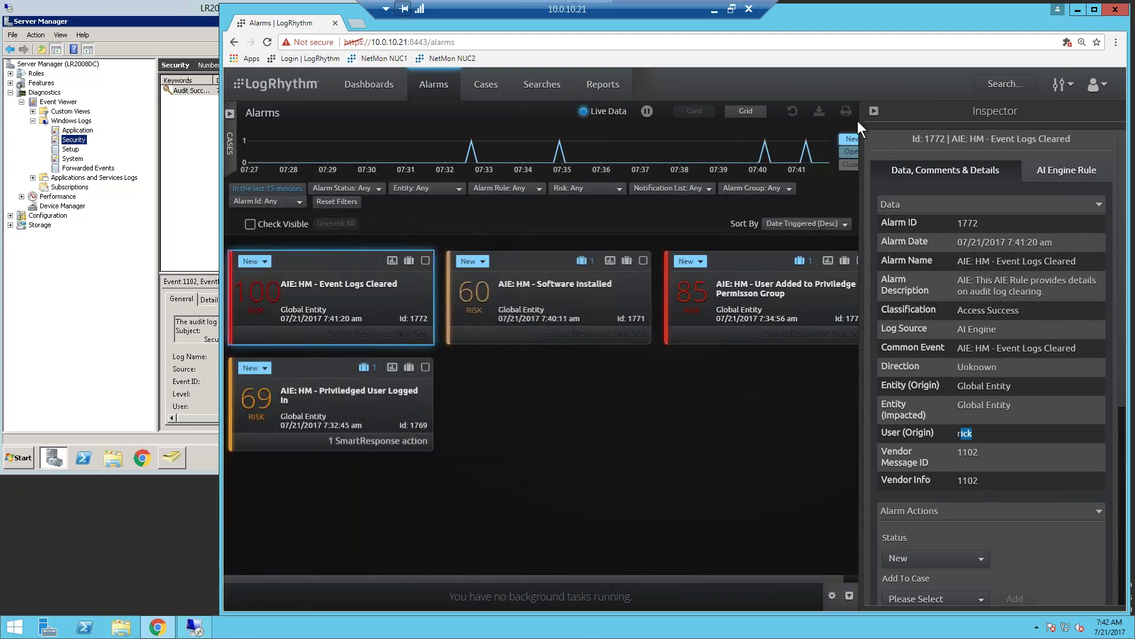
{"action": "left_click", "coordinate": [874, 112]}
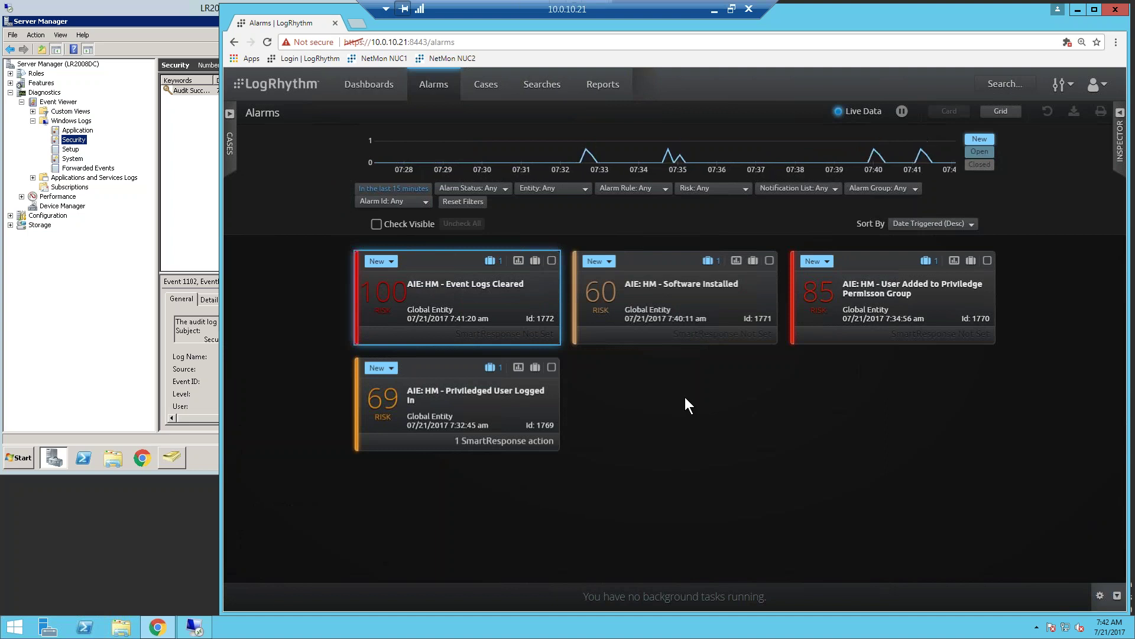
{"action": "left_click", "coordinate": [464, 397]}
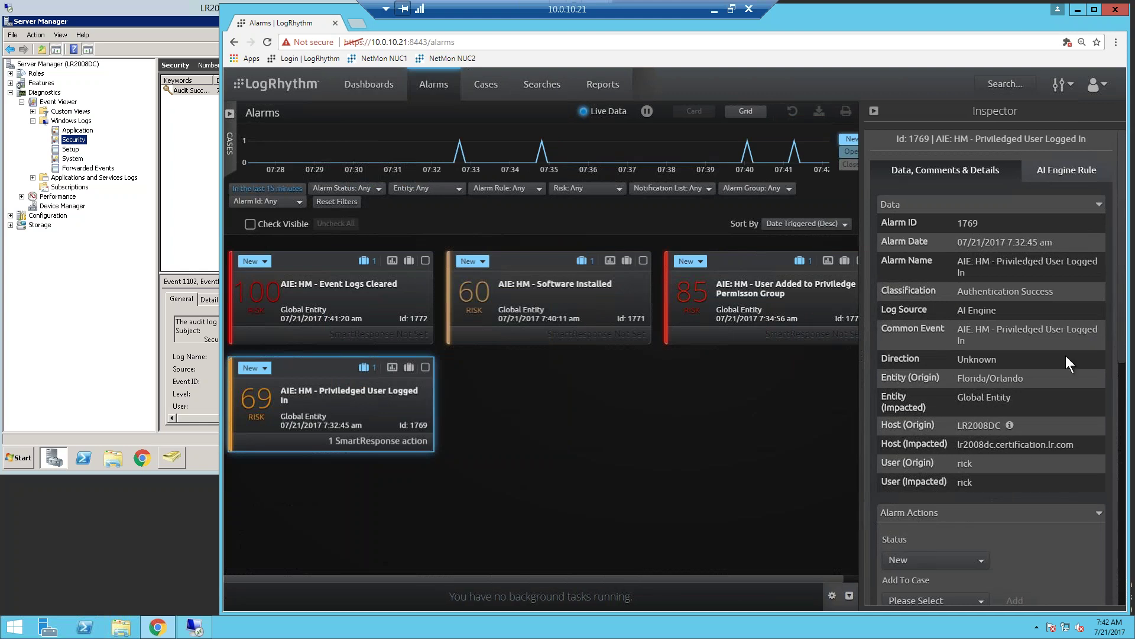
{"action": "scroll", "coordinate": [1127, 381], "scroll_direction": "down", "scroll_amount": 3}
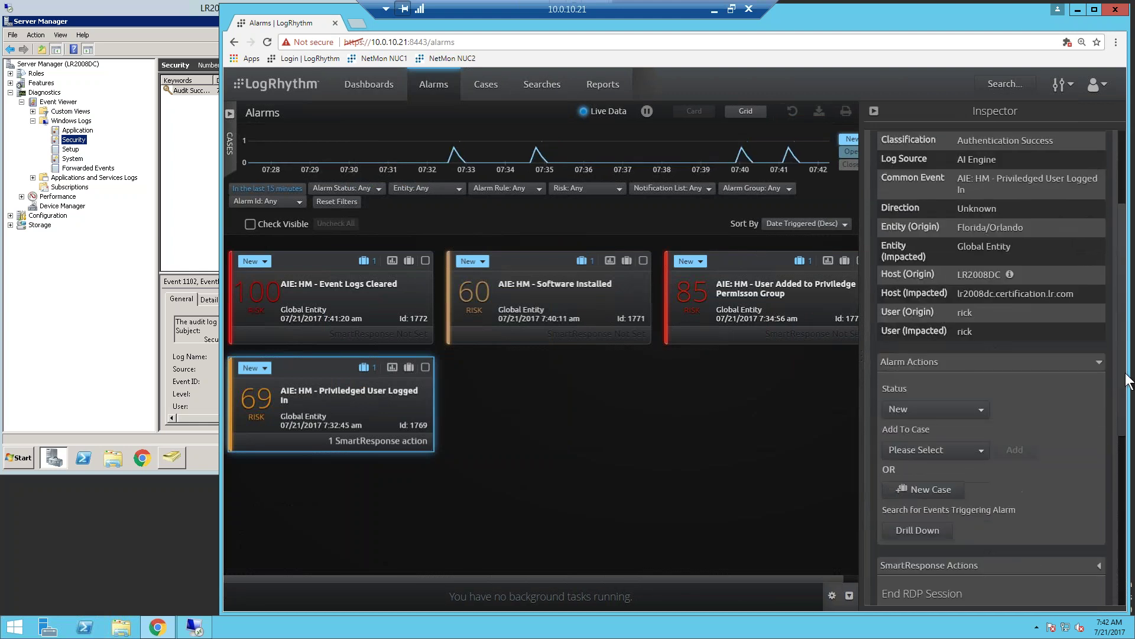
{"action": "scroll", "coordinate": [1128, 381], "scroll_direction": "down", "scroll_amount": 4}
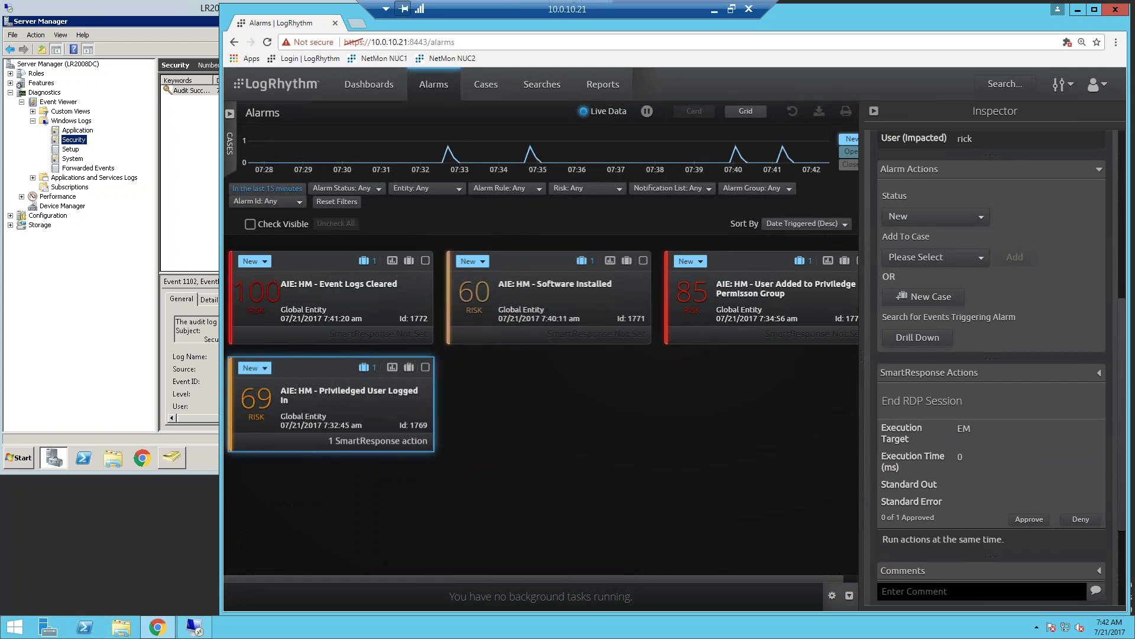
{"action": "left_click", "coordinate": [1030, 518]}
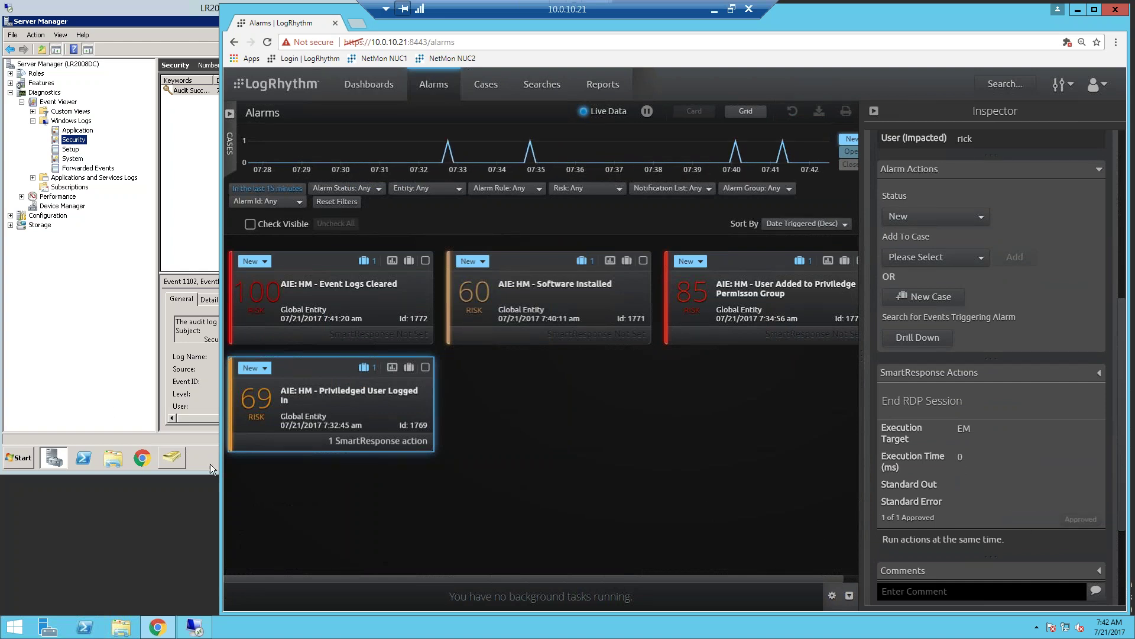